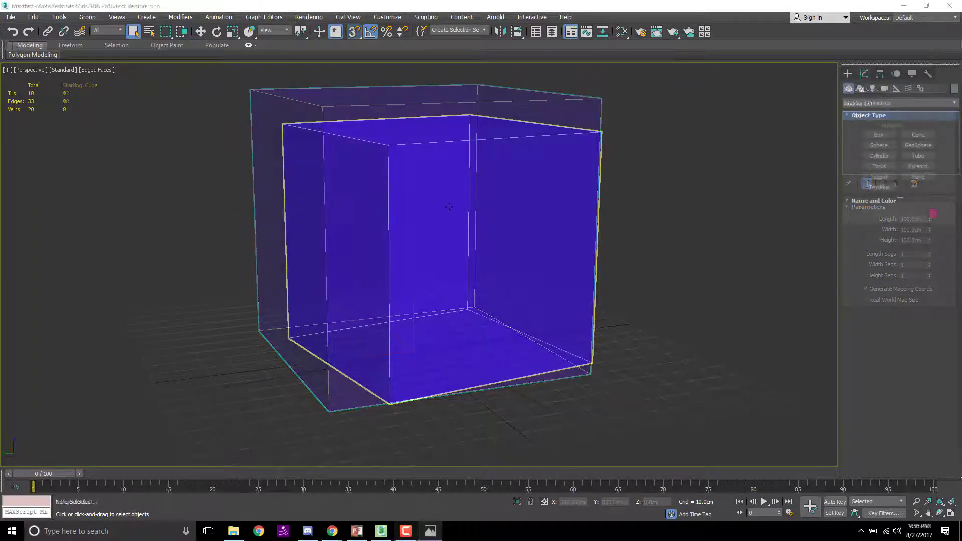
Step: Examine the starting cube and its reference planes in the Front, Left, Top and Perspective views
{"action": "middle_click_drag", "start_coordinate": [656, 210], "coordinate": [592, 235], "text": "alt"}
{"action": "scroll", "coordinate": [599, 225], "scroll_direction": "down", "scroll_amount": 4}
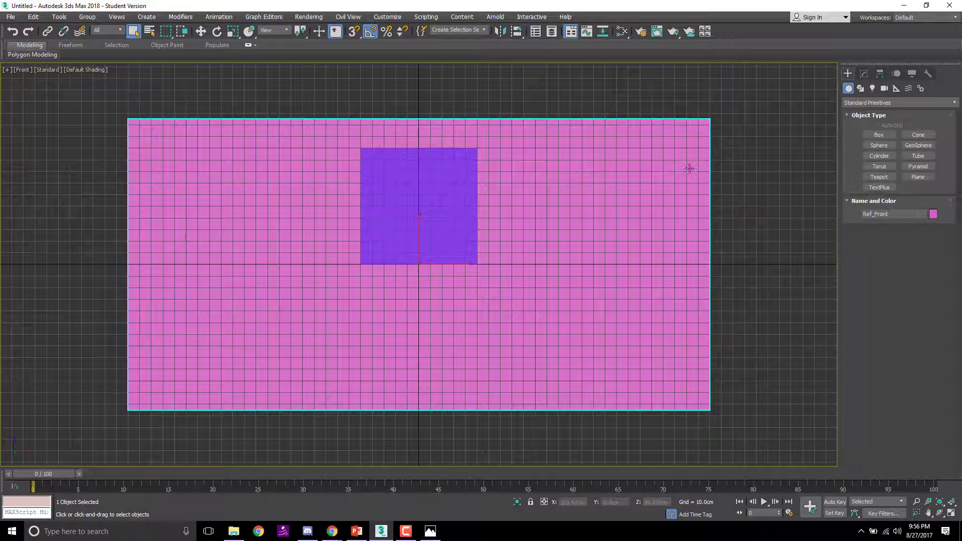
{"action": "key", "text": "l"}
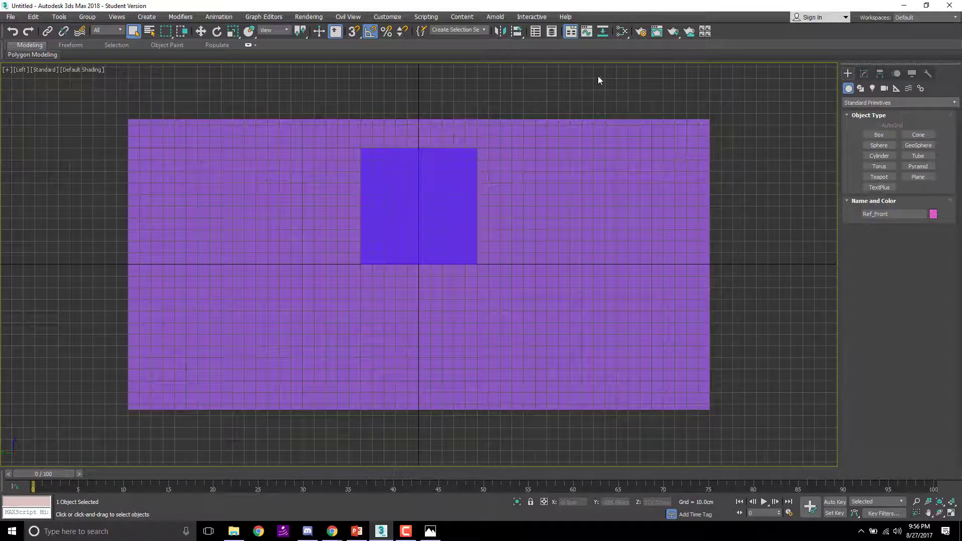
{"action": "left_click", "coordinate": [562, 180]}
{"action": "mouse_move", "coordinate": [563, 180]}
{"action": "middle_mouse_down", "text": "alt"}
{"action": "mouse_move", "coordinate": [513, 188]}
{"action": "mouse_move", "coordinate": [546, 183]}
{"action": "middle_mouse_up", "text": "alt"}
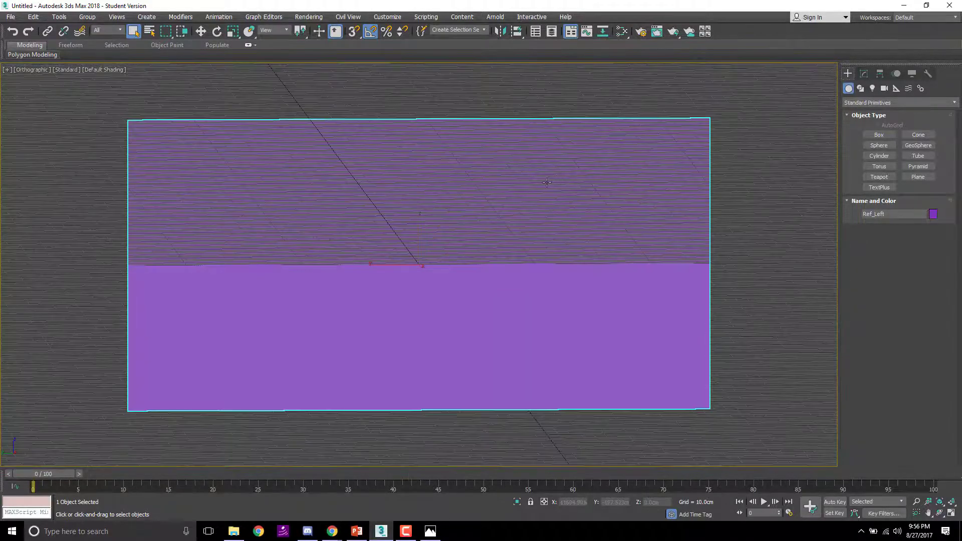
{"action": "key", "text": "t"}
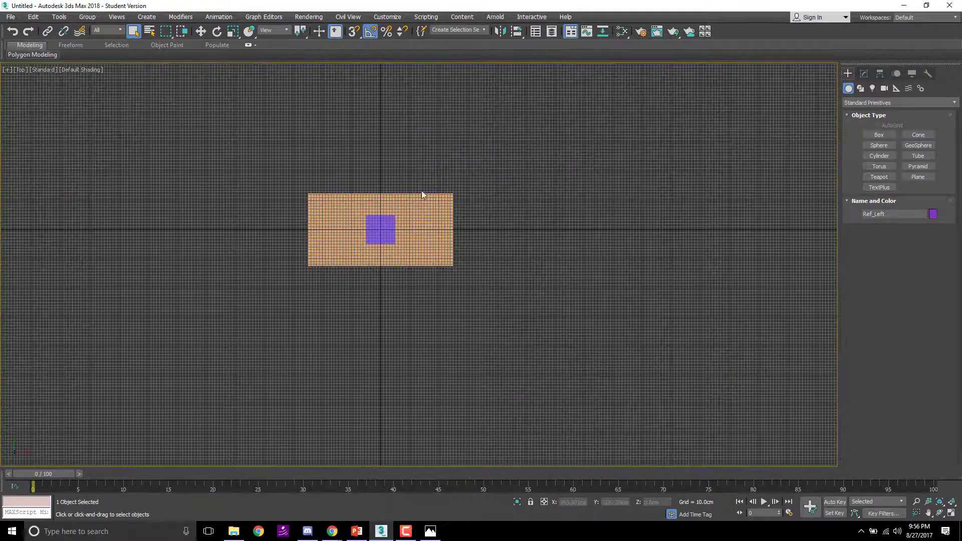
{"action": "left_click", "coordinate": [423, 201]}
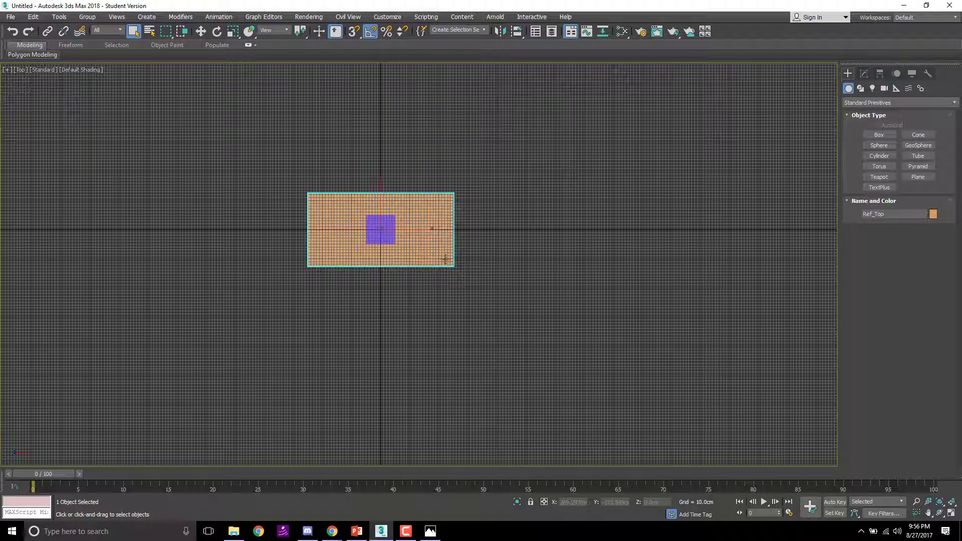
{"action": "key", "text": "f"}
{"action": "left_click", "coordinate": [430, 242]}
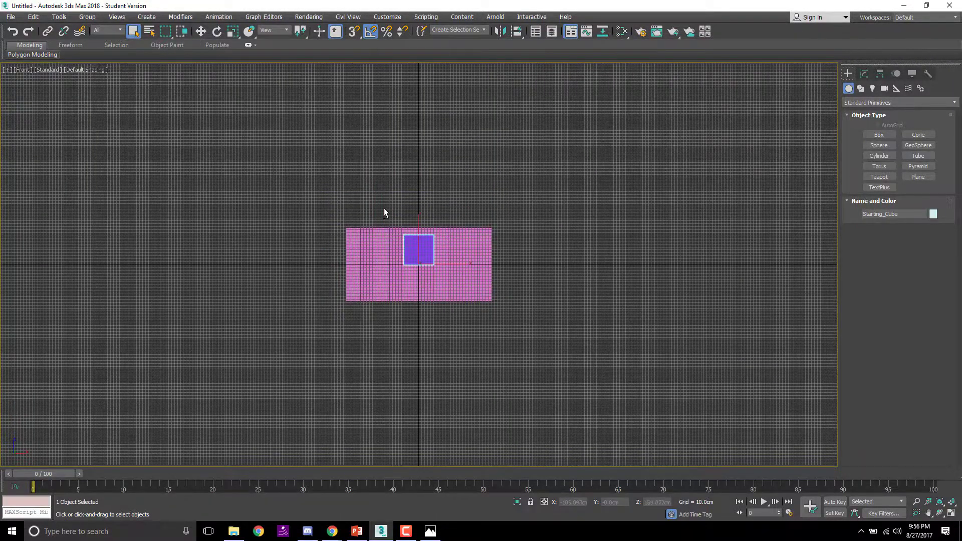
{"action": "middle_click_drag", "start_coordinate": [384, 213], "coordinate": [421, 252], "text": "alt"}
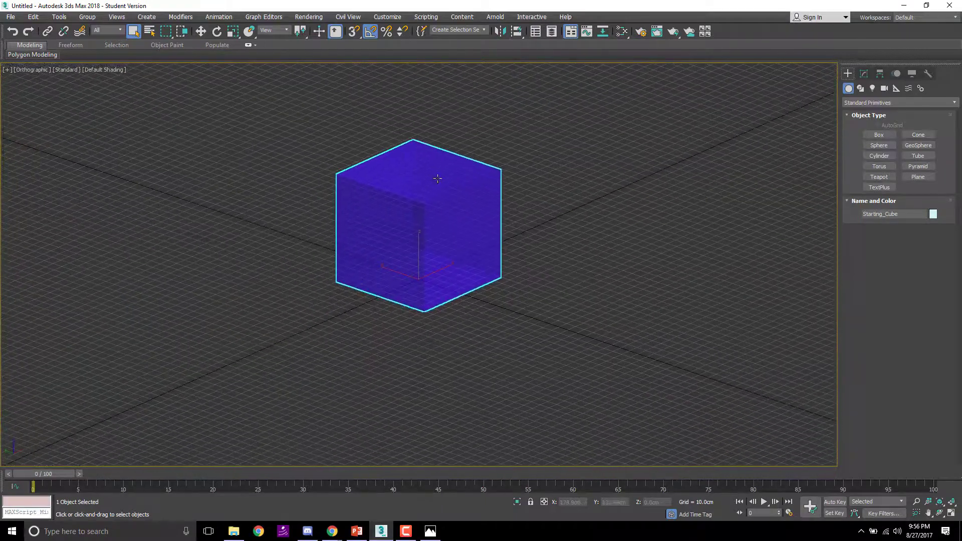
{"action": "key", "text": "p"}
{"action": "middle_click_drag", "start_coordinate": [434, 209], "coordinate": [531, 250], "text": "alt"}
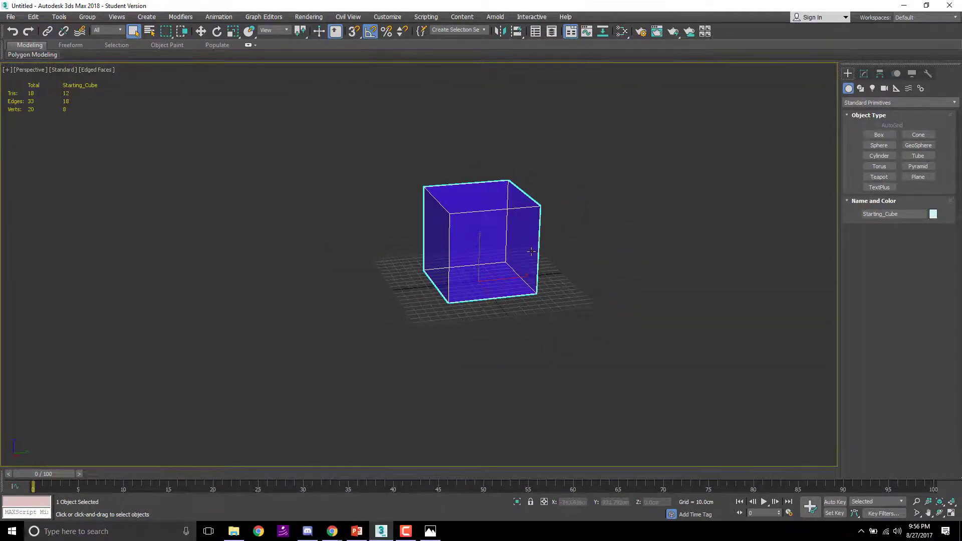
{"action": "scroll", "coordinate": [530, 250], "scroll_direction": "up", "scroll_amount": 3}
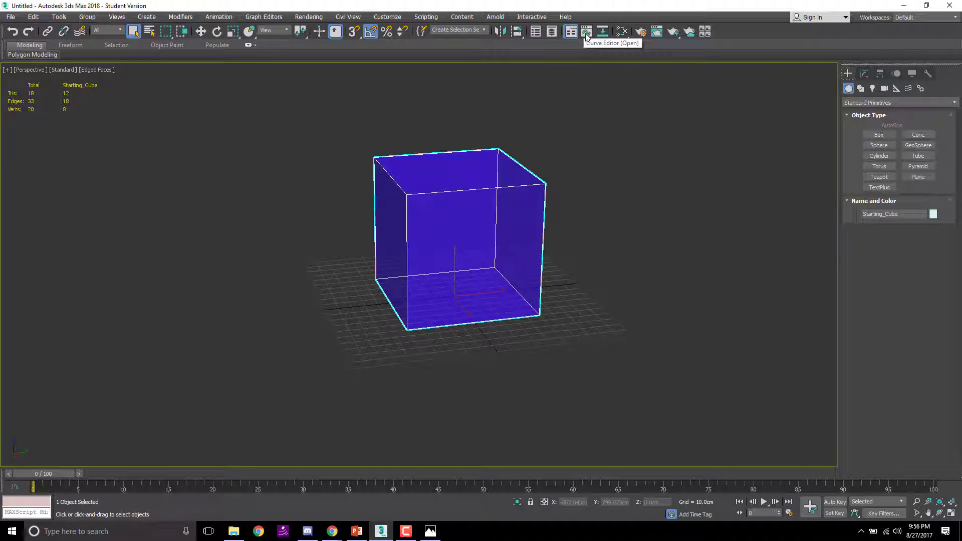
Step: Show the Layer Explorer and put Ref_Front, Ref_Left and Ref_Top on a new layer
{"action": "left_click", "coordinate": [550, 31]}
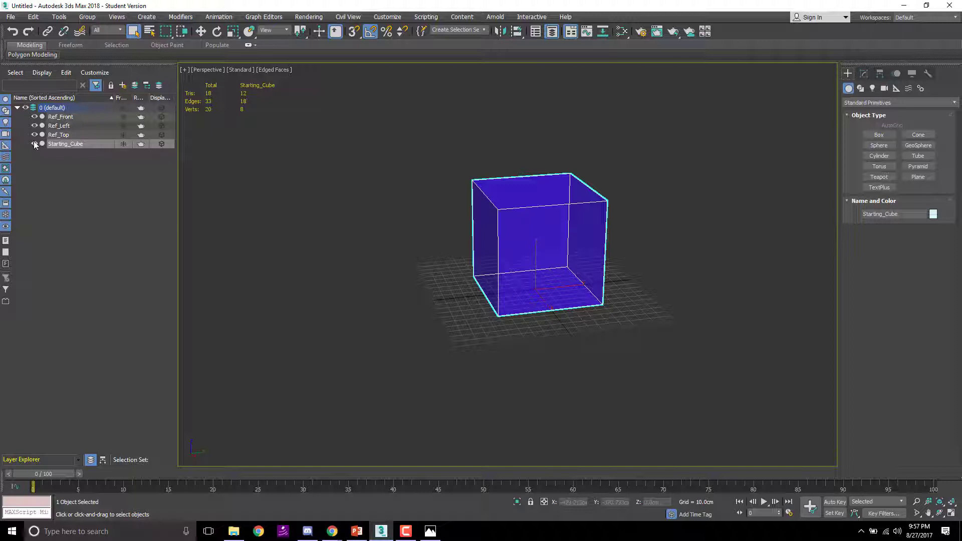
{"action": "left_click", "coordinate": [72, 118]}
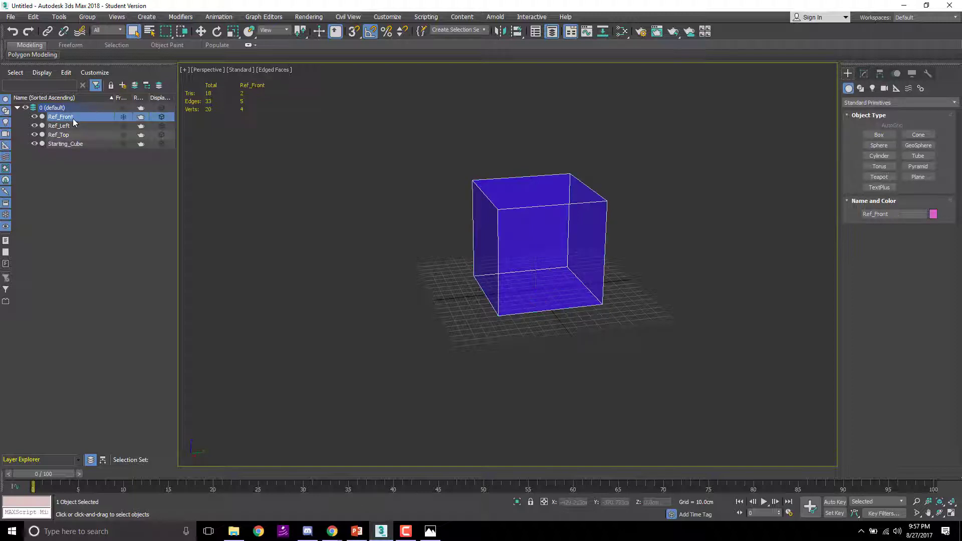
{"action": "left_click", "coordinate": [76, 134], "text": "shift"}
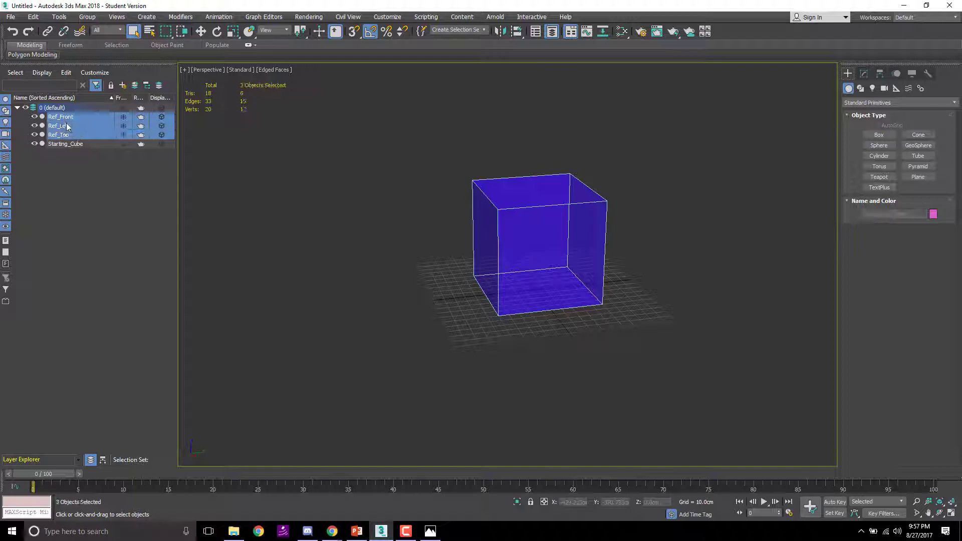
{"action": "right_click", "coordinate": [59, 127]}
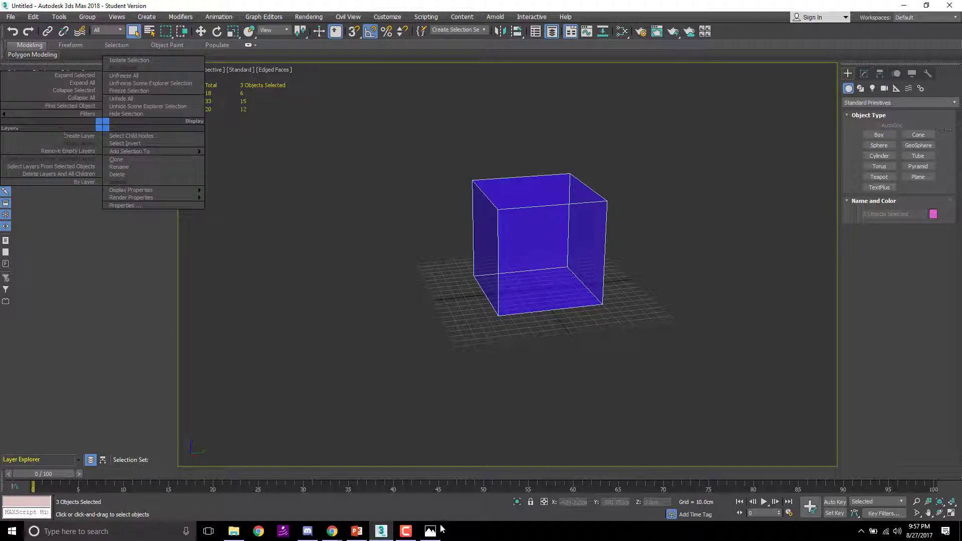
{"action": "left_click", "coordinate": [271, 525]}
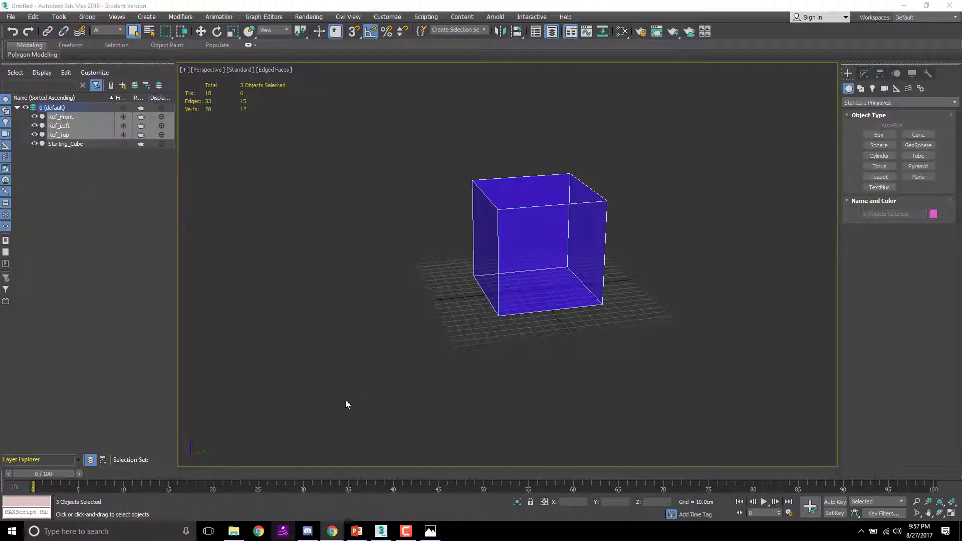
{"action": "left_click", "coordinate": [56, 123]}
{"action": "right_click", "coordinate": [67, 135]}
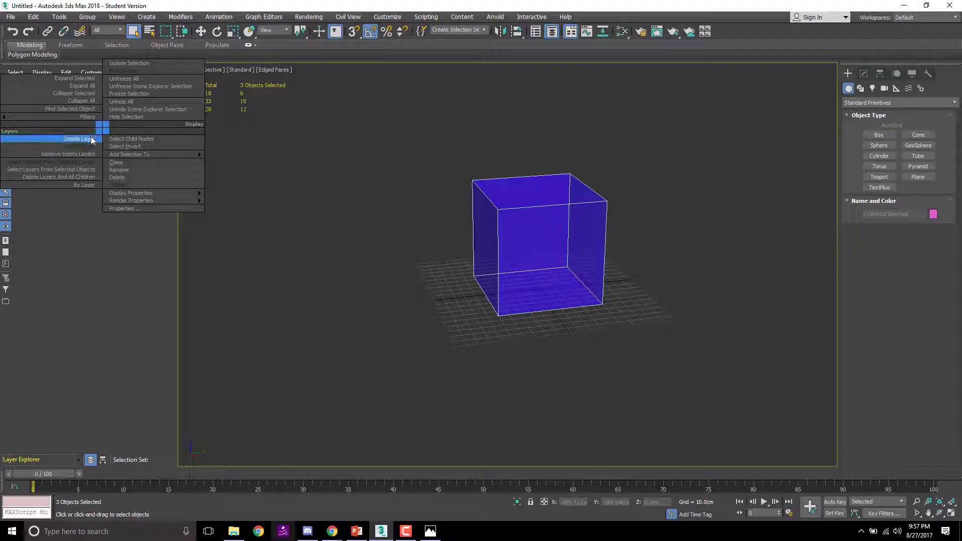
{"action": "left_click", "coordinate": [91, 139]}
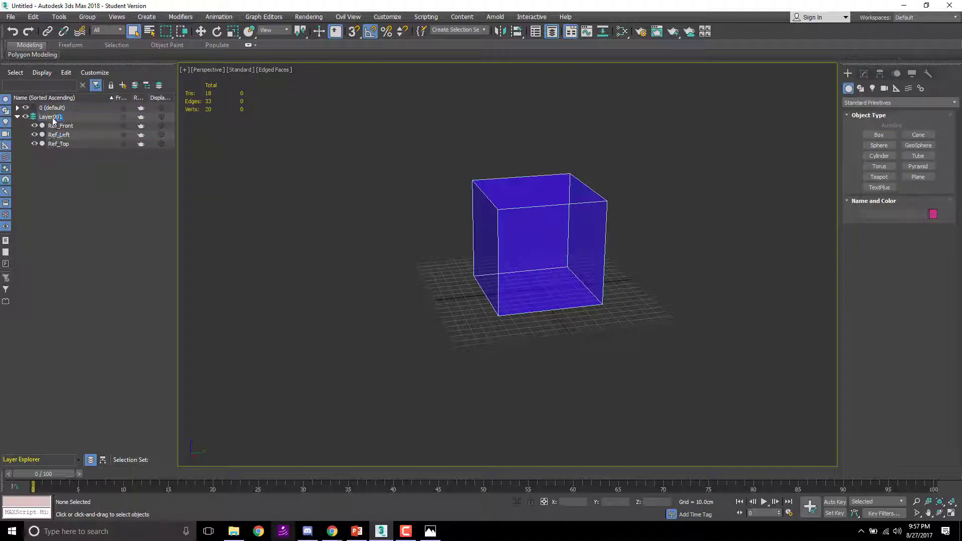
Step: Rename the new layer holding the three reference planes to Reference and collapse it
{"action": "double_click", "coordinate": [53, 117]}
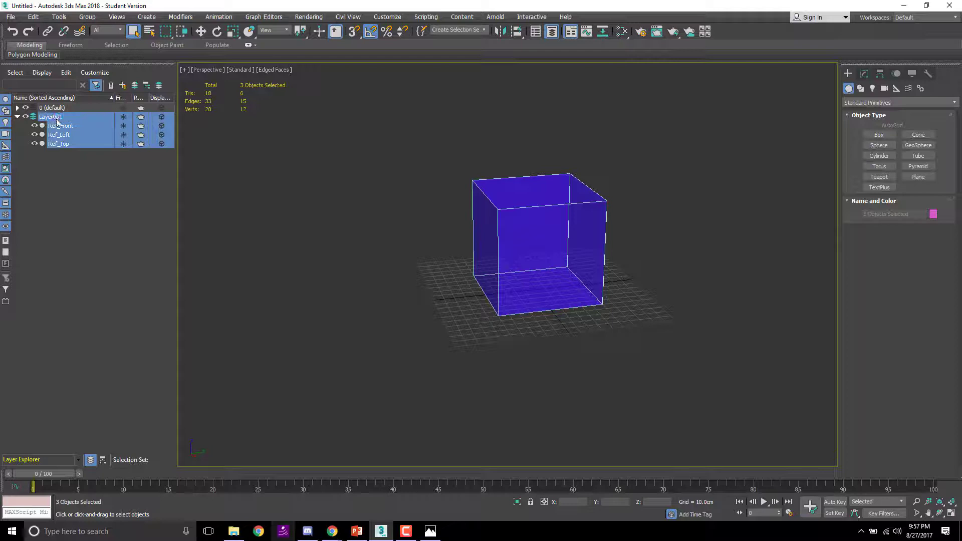
{"action": "left_click", "coordinate": [65, 190]}
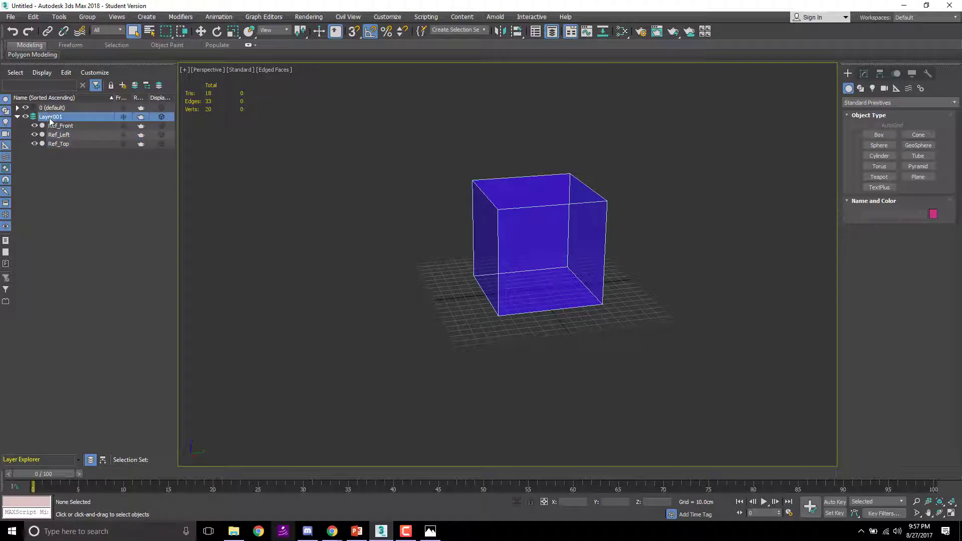
{"action": "right_click", "coordinate": [105, 119]}
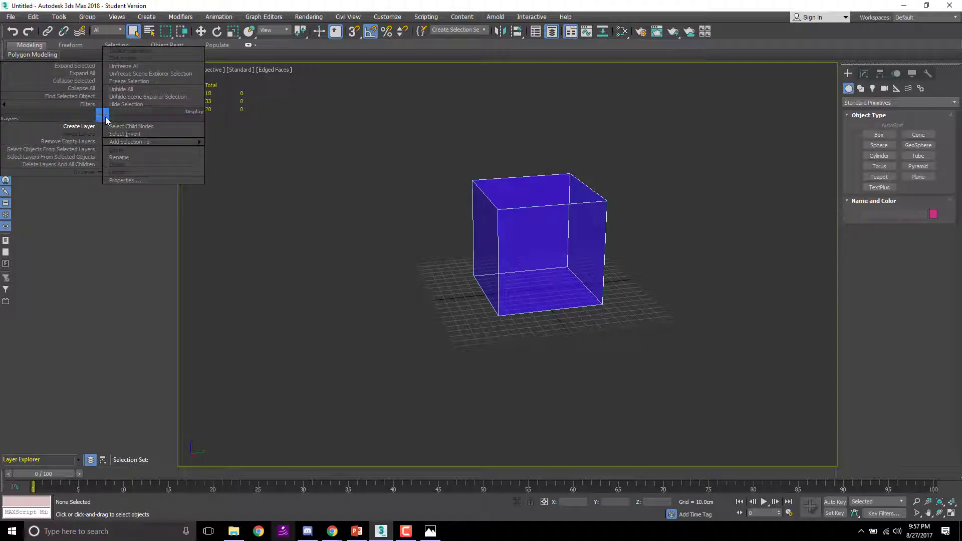
{"action": "left_click", "coordinate": [120, 157]}
{"action": "type", "text": "Reference"}
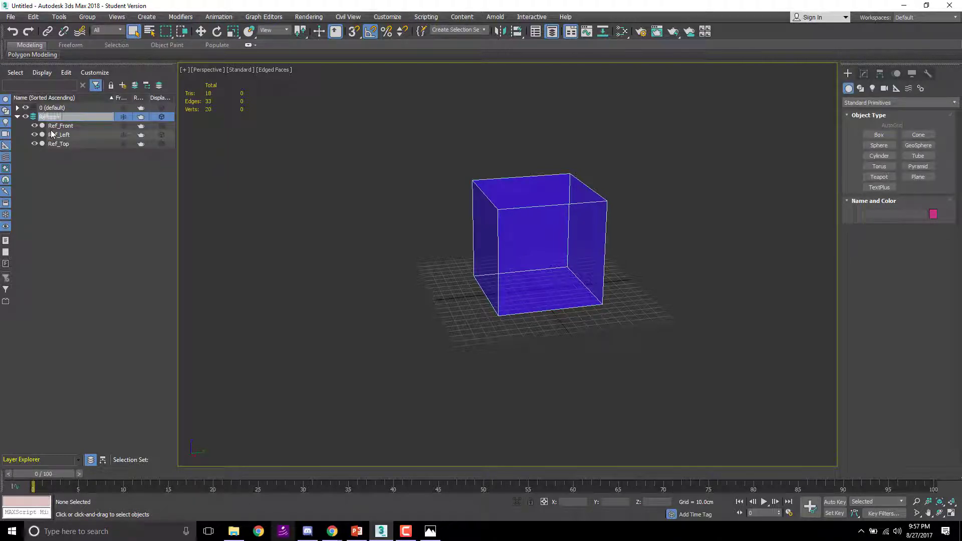
{"action": "key", "text": "Return"}
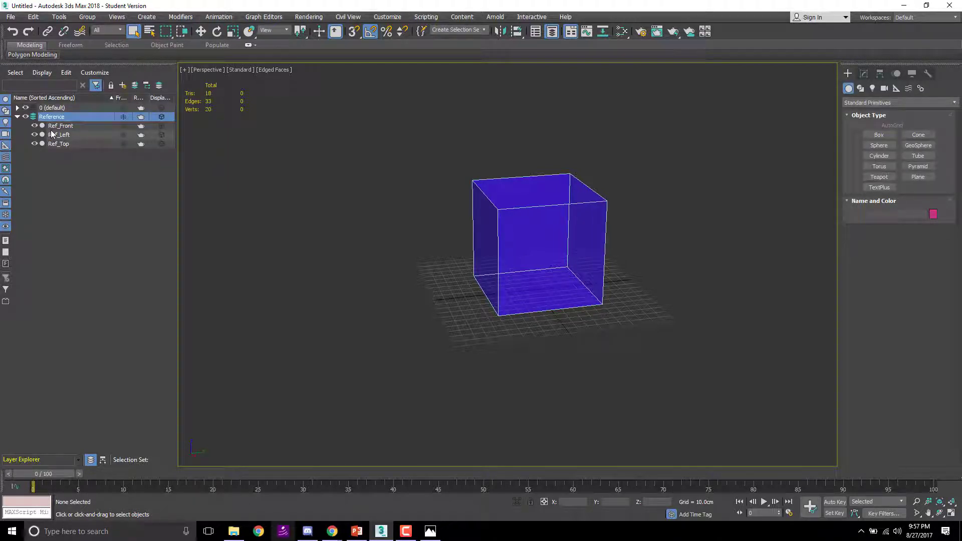
{"action": "left_click", "coordinate": [17, 117]}
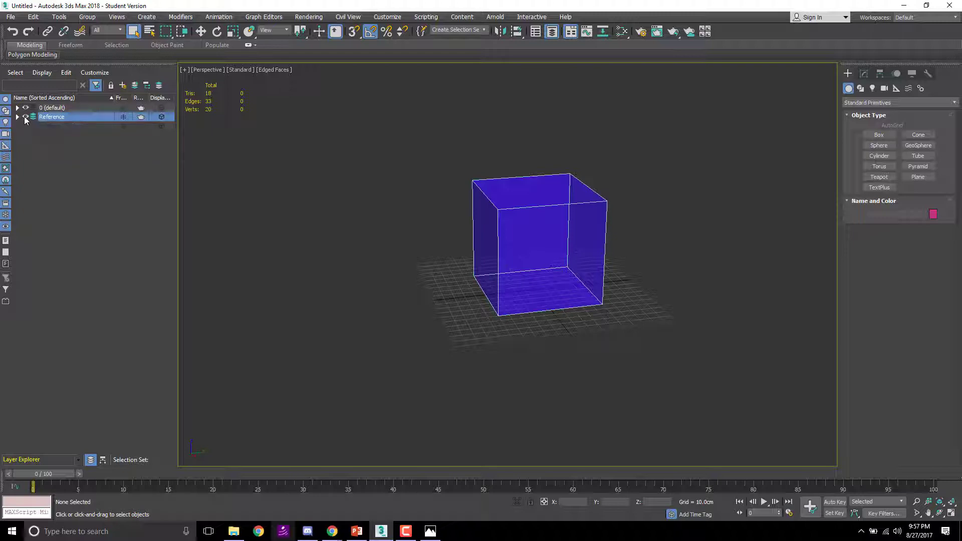
Step: Try toggling the Reference layer's visibility and freeze state in the Front view, restoring both
{"action": "left_click", "coordinate": [25, 116]}
{"action": "key", "text": "f"}
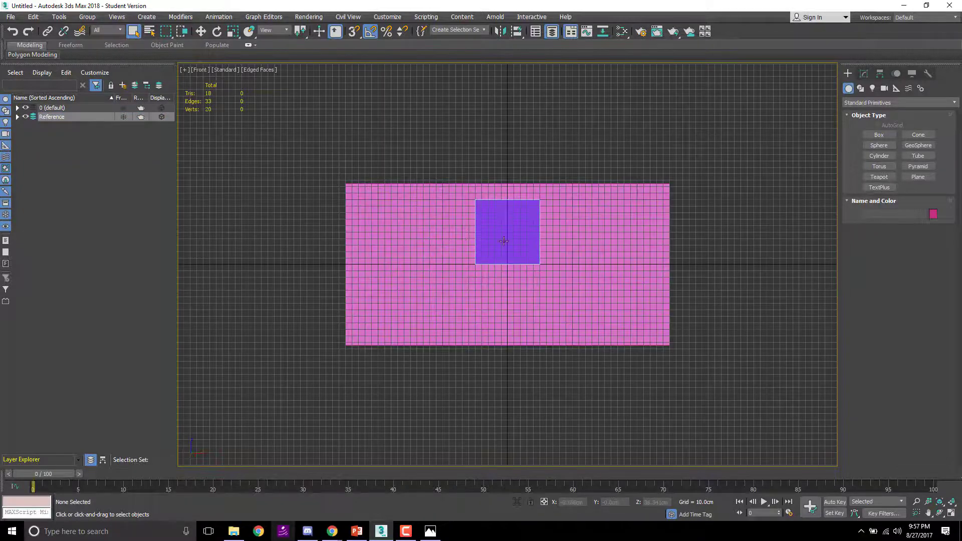
{"action": "left_click", "coordinate": [25, 116]}
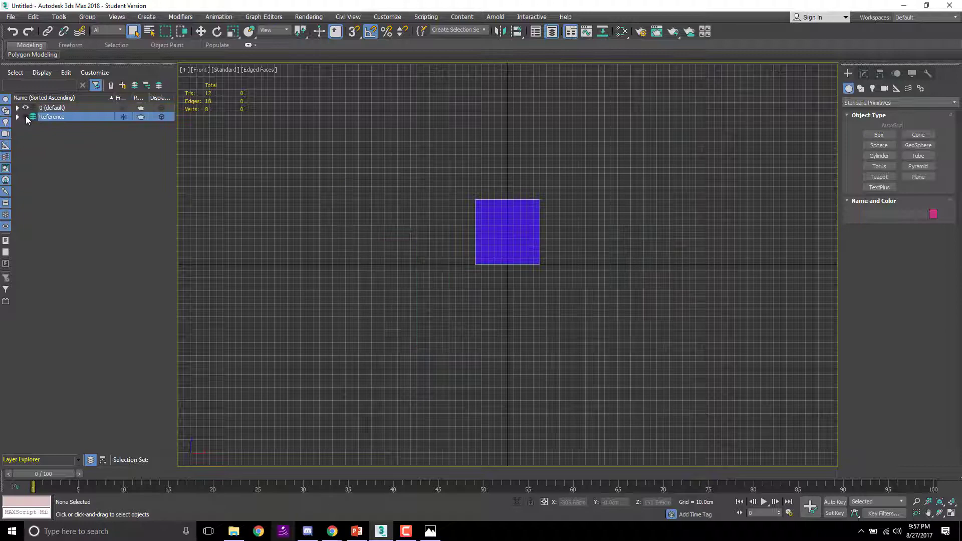
{"action": "left_click", "coordinate": [25, 117]}
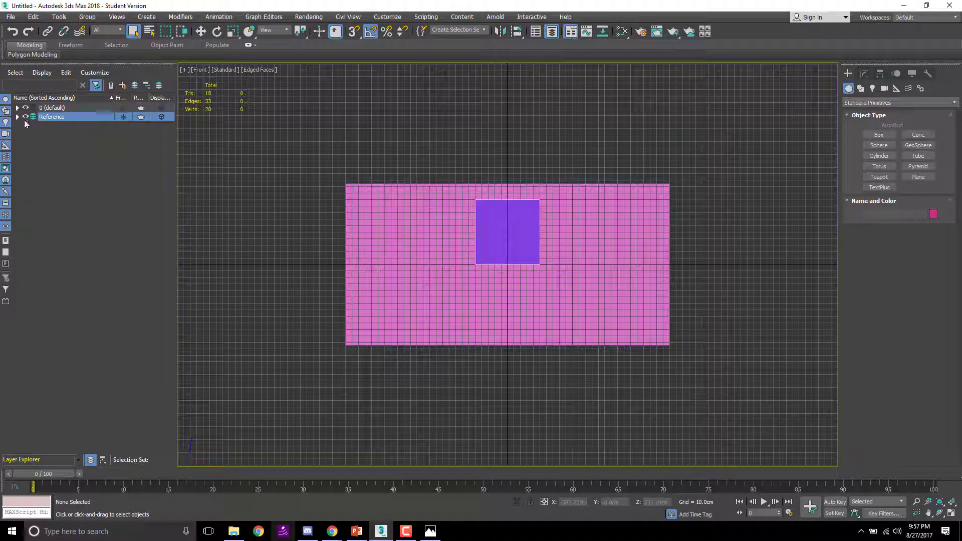
{"action": "left_click", "coordinate": [123, 118]}
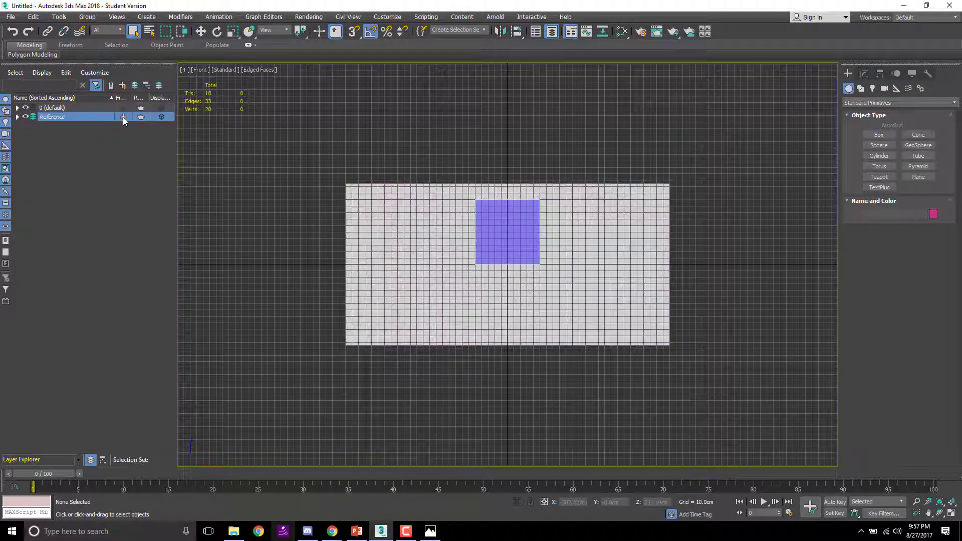
{"action": "left_click", "coordinate": [121, 114]}
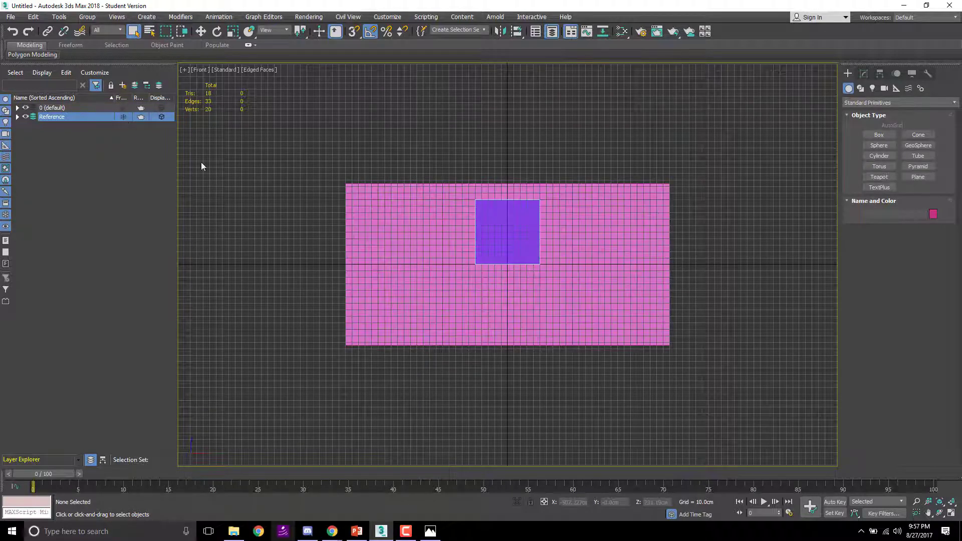
Step: Turn off Show Frozen in Gray in the object properties of the three reference planes
{"action": "left_click", "coordinate": [17, 117]}
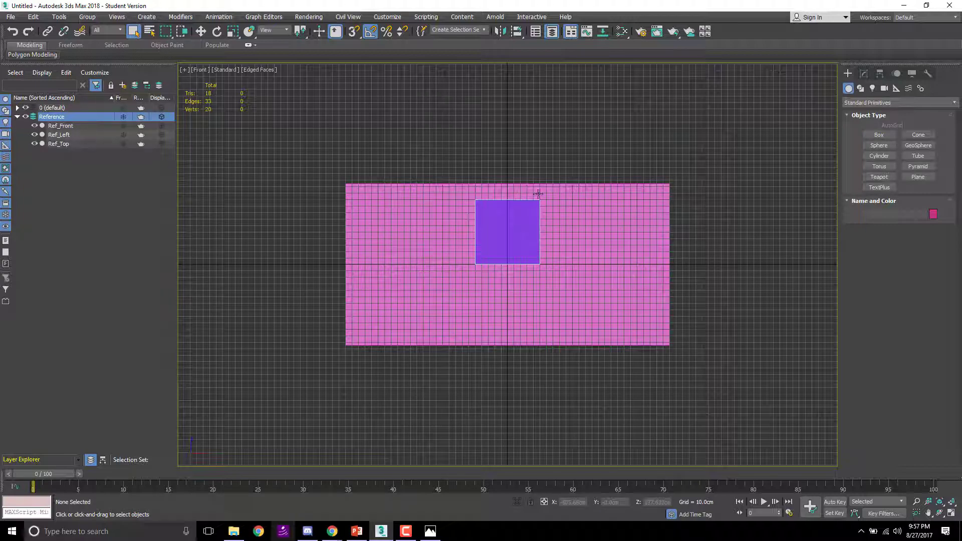
{"action": "middle_click_drag", "start_coordinate": [616, 308], "coordinate": [602, 307]}
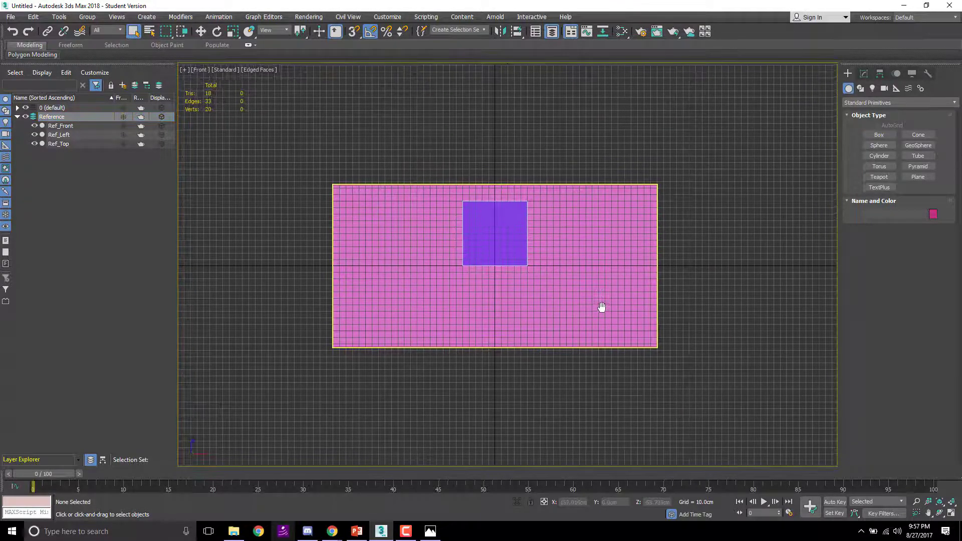
{"action": "middle_click_drag", "start_coordinate": [648, 349], "coordinate": [623, 314]}
{"action": "left_click", "coordinate": [463, 228]}
{"action": "middle_click_drag", "start_coordinate": [463, 228], "coordinate": [492, 232], "text": "alt"}
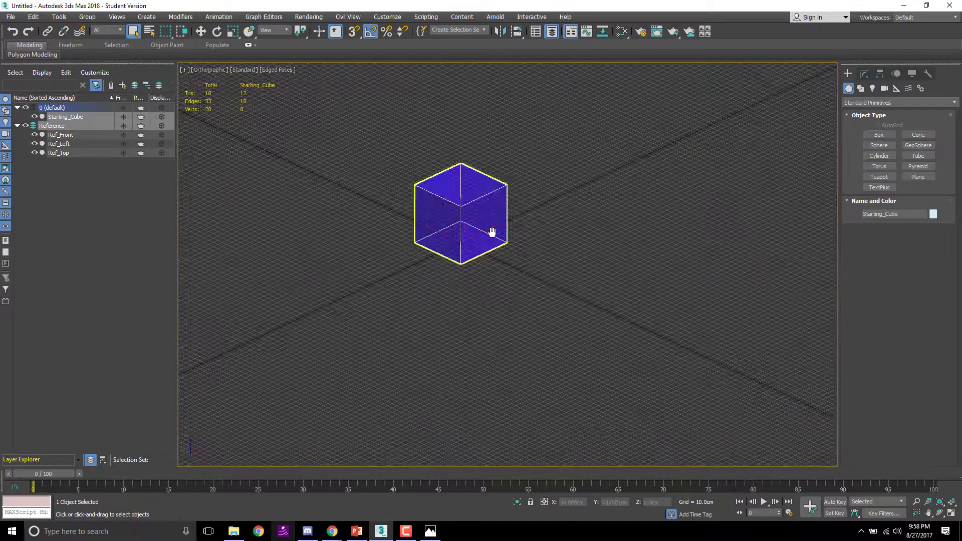
{"action": "scroll", "coordinate": [492, 231], "scroll_direction": "down", "scroll_amount": 15}
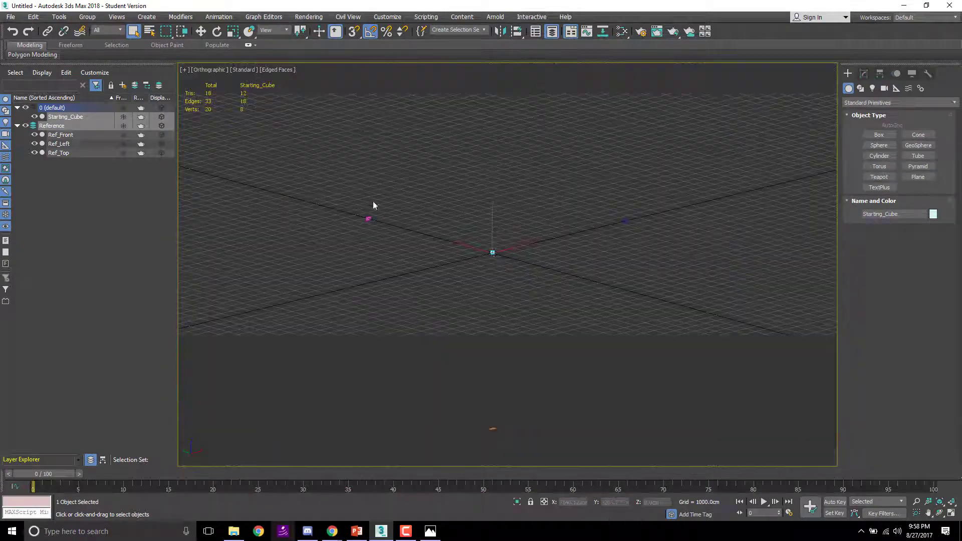
{"action": "left_click", "coordinate": [368, 219]}
{"action": "left_click", "coordinate": [492, 428], "text": "ctrl"}
{"action": "left_click", "coordinate": [625, 221], "text": "ctrl"}
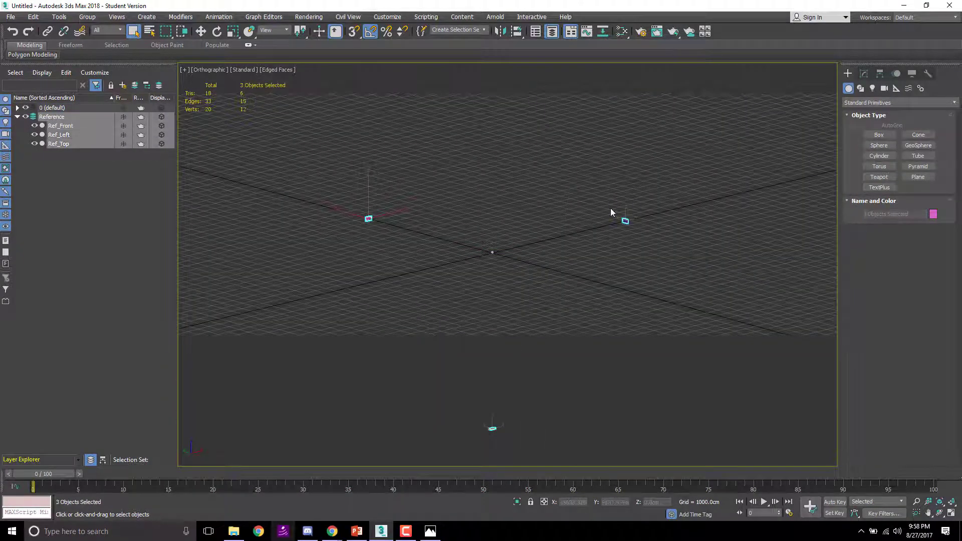
{"action": "scroll", "coordinate": [609, 173], "scroll_direction": "up", "scroll_amount": 10}
{"action": "right_click", "coordinate": [508, 134]}
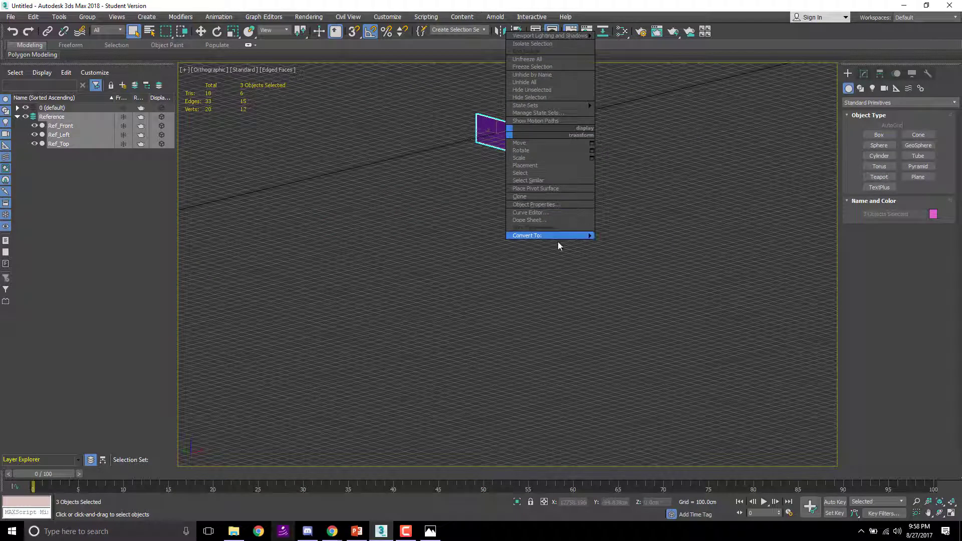
{"action": "left_click", "coordinate": [536, 205]}
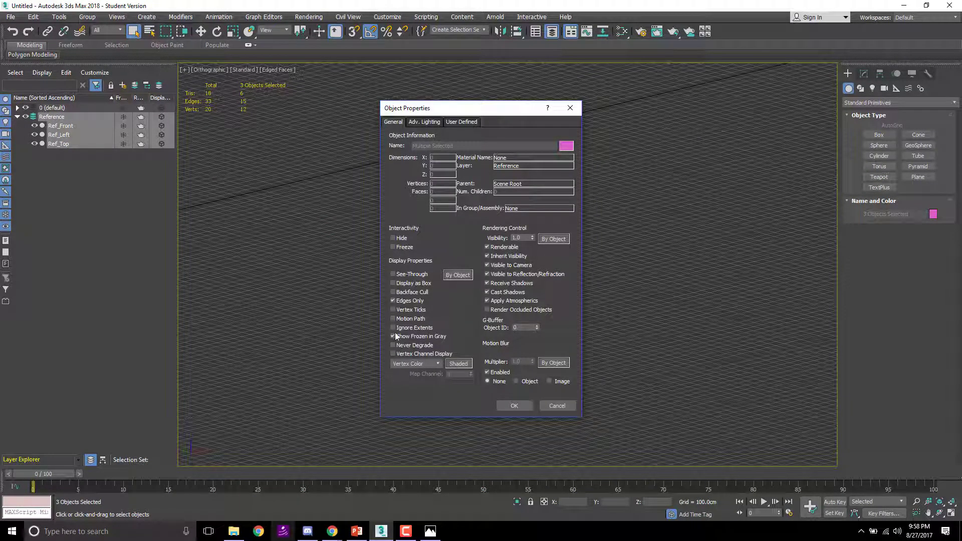
{"action": "left_click", "coordinate": [393, 336]}
{"action": "left_click", "coordinate": [515, 405]}
{"action": "middle_click_drag", "start_coordinate": [390, 298], "coordinate": [652, 325]}
{"action": "scroll", "coordinate": [635, 287], "scroll_direction": "down", "scroll_amount": 4}
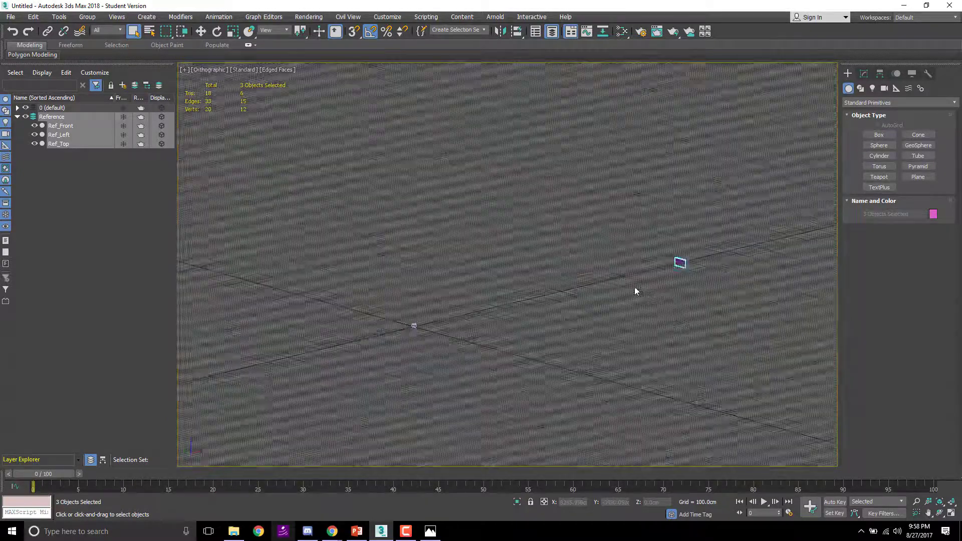
Step: Select Starting_Cube at the grid origin and frame it in the Perspective view
{"action": "scroll", "coordinate": [635, 287], "scroll_direction": "down", "scroll_amount": 3}
{"action": "left_click", "coordinate": [559, 301]}
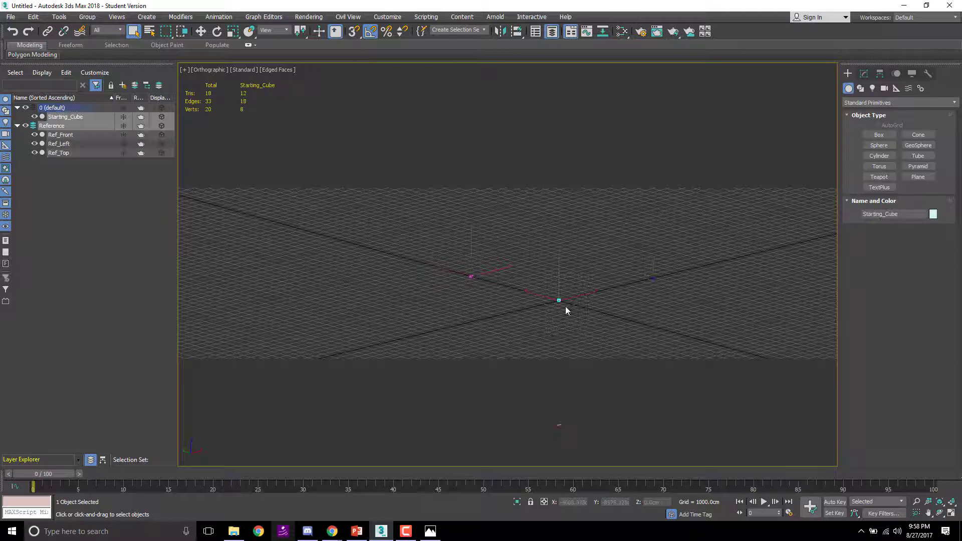
{"action": "key", "text": "z"}
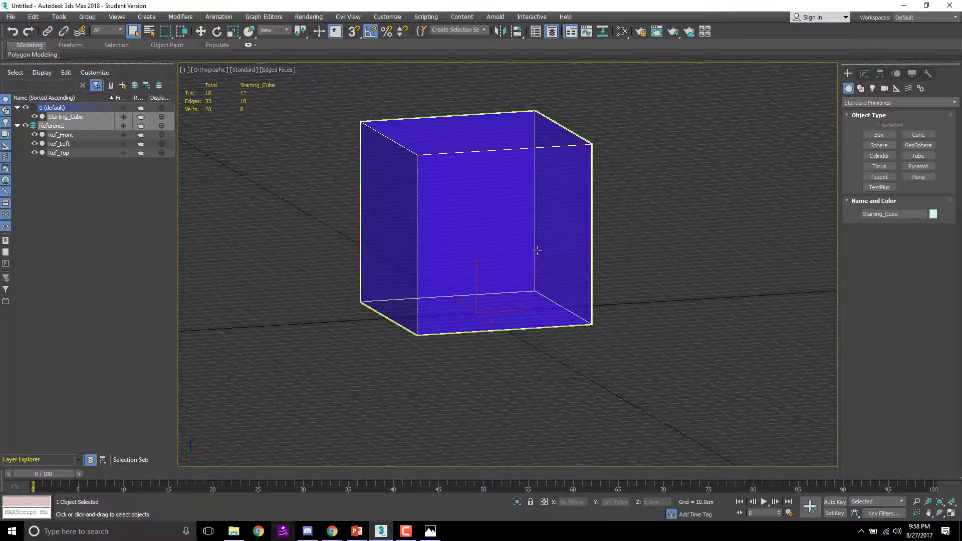
{"action": "key", "text": "p"}
{"action": "scroll", "coordinate": [552, 244], "scroll_direction": "up", "scroll_amount": 3}
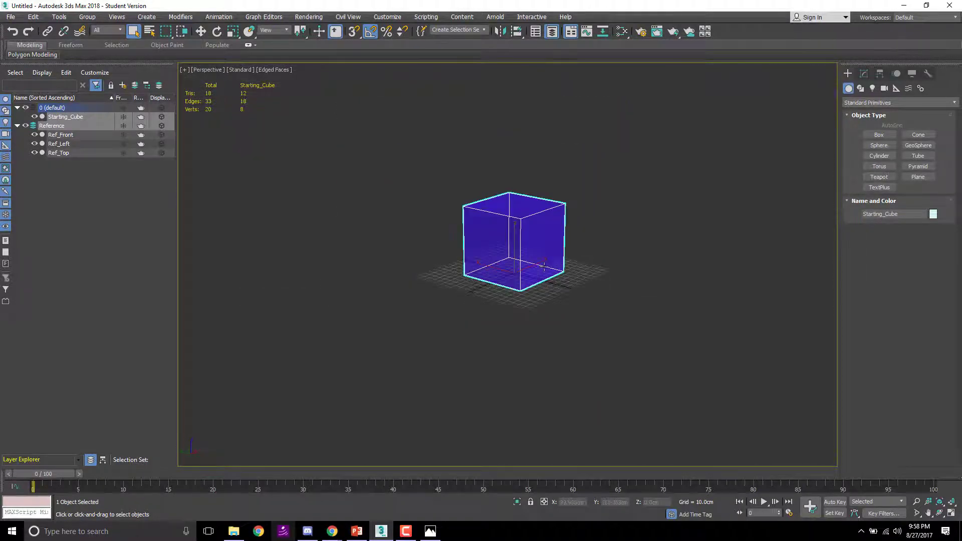
Step: Try freezing and unfreezing Starting_Cube and the Reference layer in the Perspective view, and clear the selection
{"action": "left_click", "coordinate": [123, 118]}
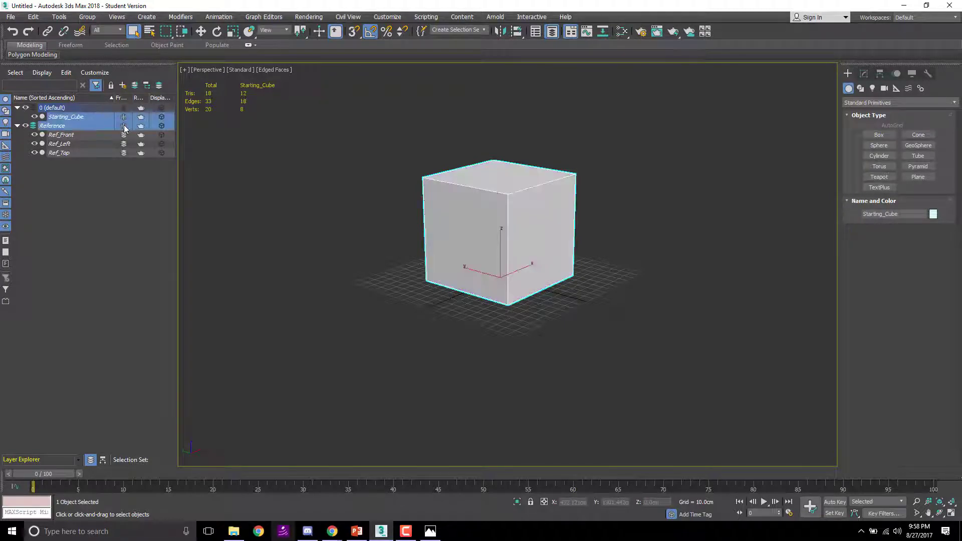
{"action": "left_click", "coordinate": [122, 119]}
{"action": "left_click", "coordinate": [101, 205]}
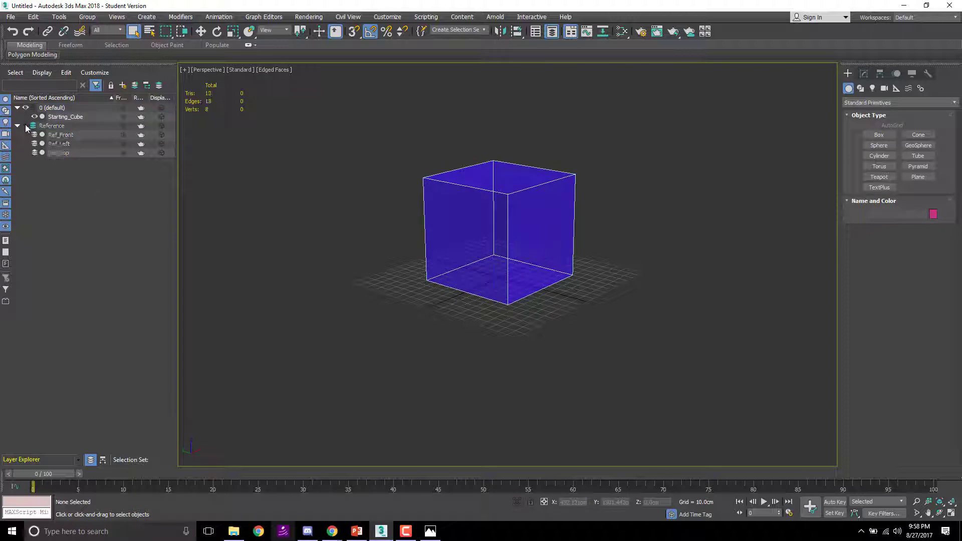
Step: Try freezing and unfreezing Ref_Front, Ref_Left and Ref_Top individually in the Front view
{"action": "middle_click_drag", "start_coordinate": [429, 227], "coordinate": [504, 233], "text": "alt"}
{"action": "key", "text": "f"}
{"action": "scroll", "coordinate": [488, 328], "scroll_direction": "up", "scroll_amount": 2}
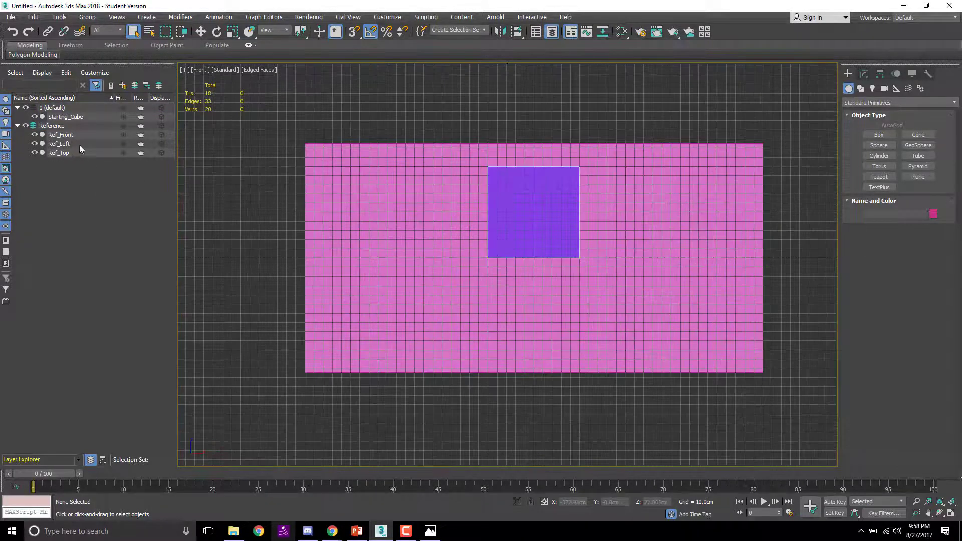
{"action": "left_click", "coordinate": [124, 135]}
{"action": "left_click", "coordinate": [123, 143]}
{"action": "left_click", "coordinate": [124, 153]}
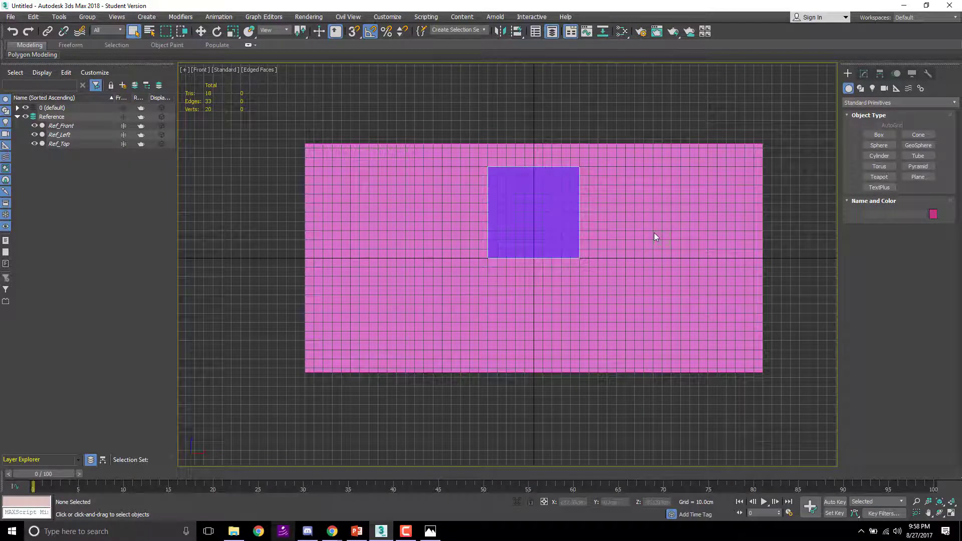
{"action": "left_click", "coordinate": [124, 126]}
{"action": "left_click", "coordinate": [124, 135]}
{"action": "left_click", "coordinate": [123, 144]}
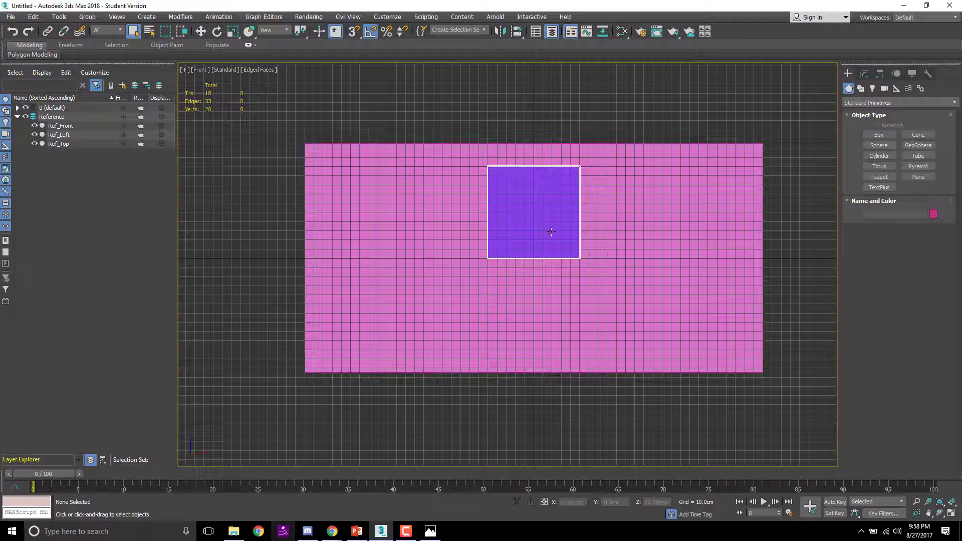
Step: Review the Snaps, Options, Home Grid and User Grids pages of the Grid and Snap Settings and close them
{"action": "right_click", "coordinate": [353, 33]}
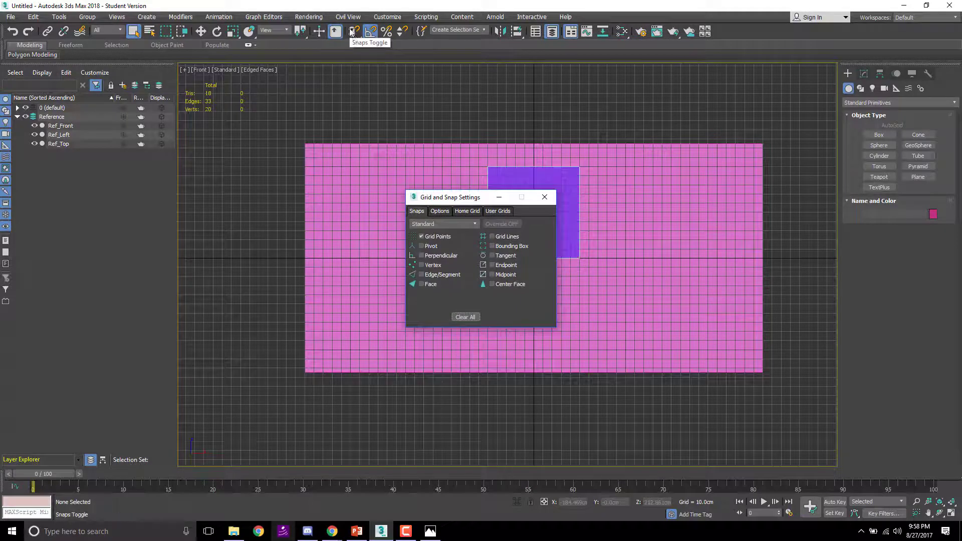
{"action": "left_click", "coordinate": [439, 211]}
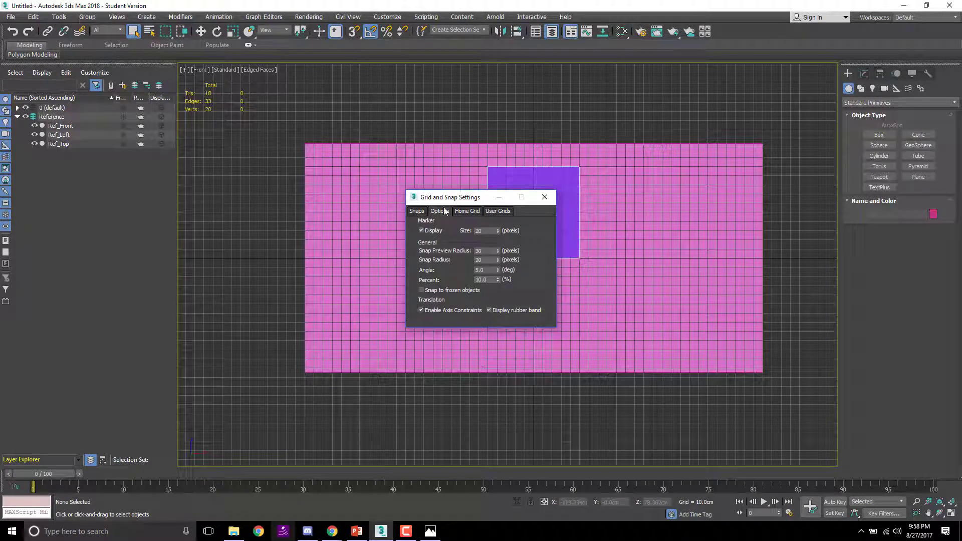
{"action": "left_click", "coordinate": [467, 211]}
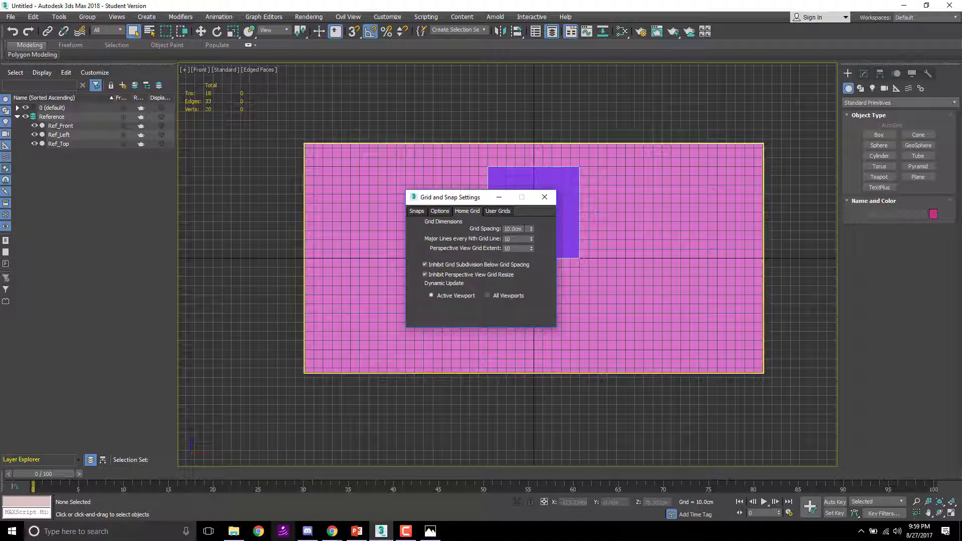
{"action": "left_click", "coordinate": [501, 212]}
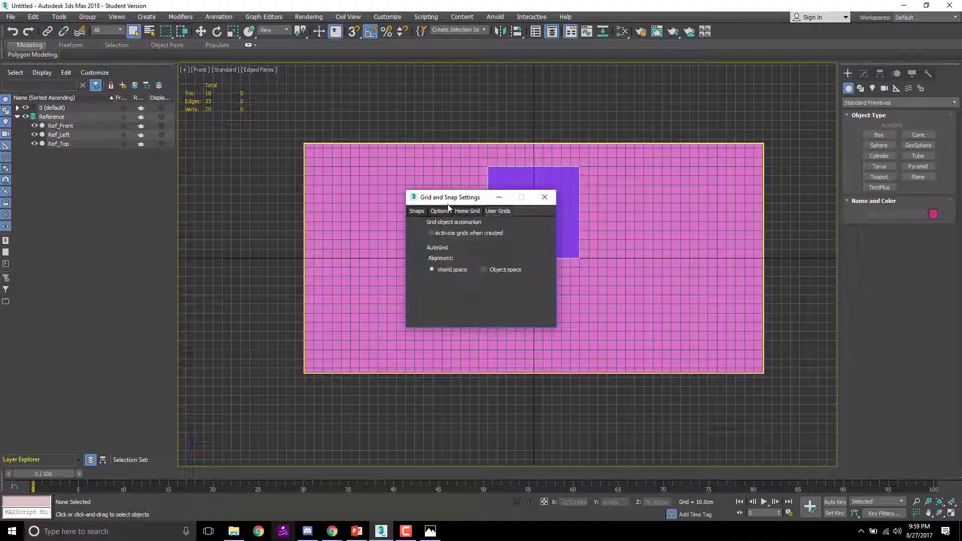
{"action": "left_click", "coordinate": [552, 200]}
Step: Select Starting_Cube and display its editable box parameters, with the cube shown in the Perspective view
{"action": "left_click", "coordinate": [556, 226]}
{"action": "middle_click_drag", "start_coordinate": [557, 225], "coordinate": [566, 232], "text": "alt"}
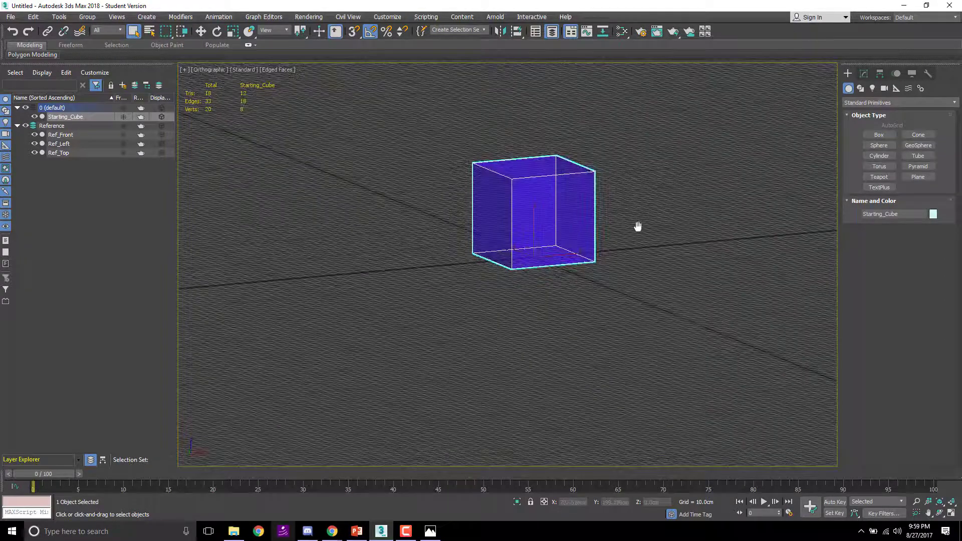
{"action": "middle_click_drag", "start_coordinate": [638, 224], "coordinate": [610, 264]}
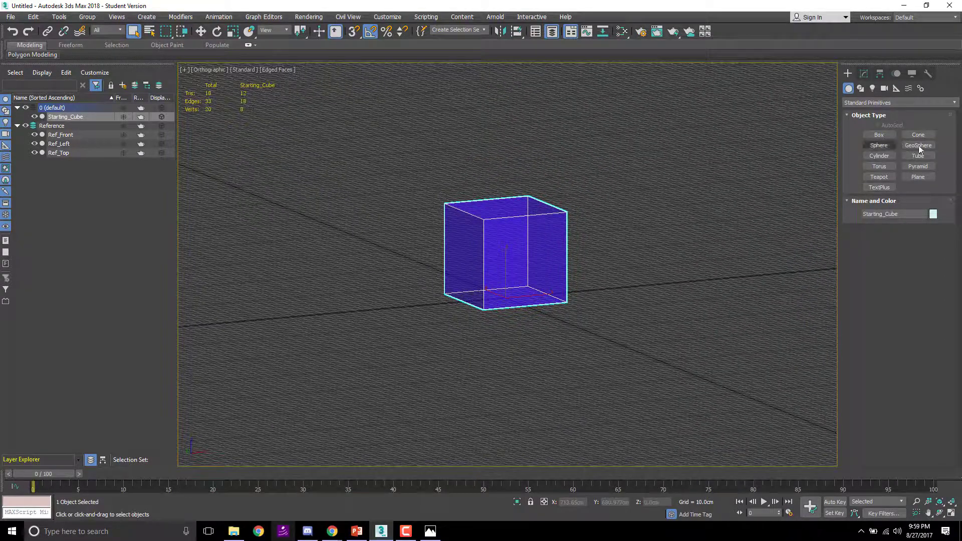
{"action": "left_click", "coordinate": [879, 136]}
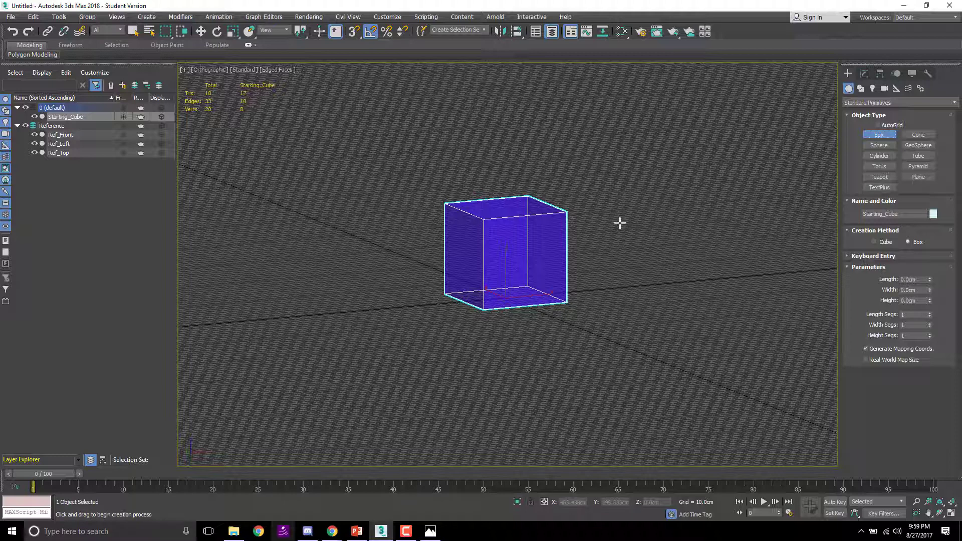
{"action": "left_click", "coordinate": [864, 74]}
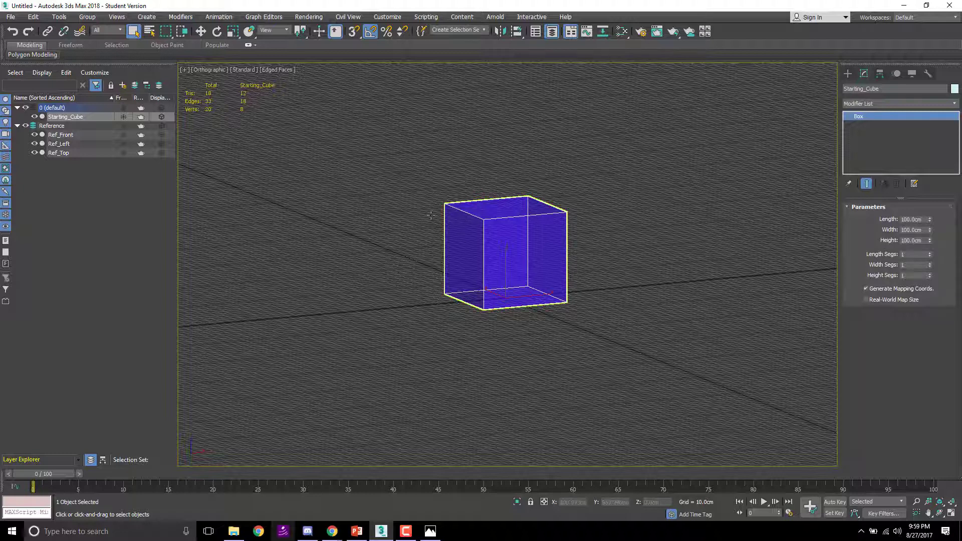
{"action": "key", "text": "p"}
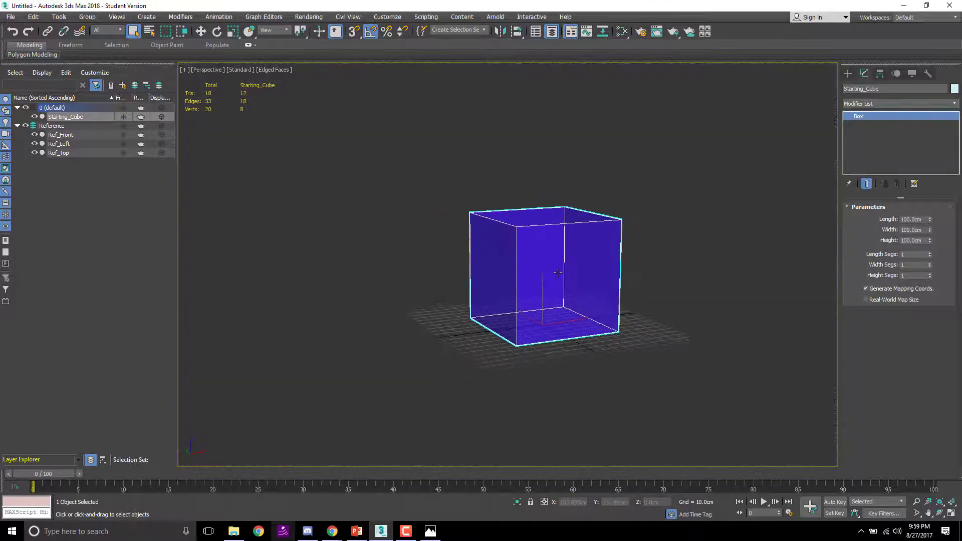
{"action": "middle_click_drag", "start_coordinate": [566, 245], "coordinate": [629, 254], "text": "alt"}
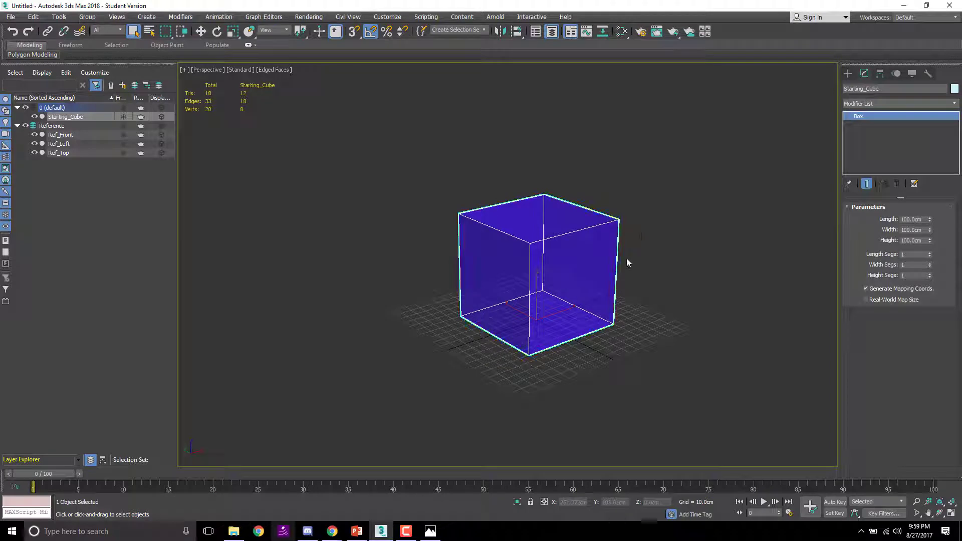
{"action": "middle_click_drag", "start_coordinate": [585, 227], "coordinate": [554, 199], "text": "alt"}
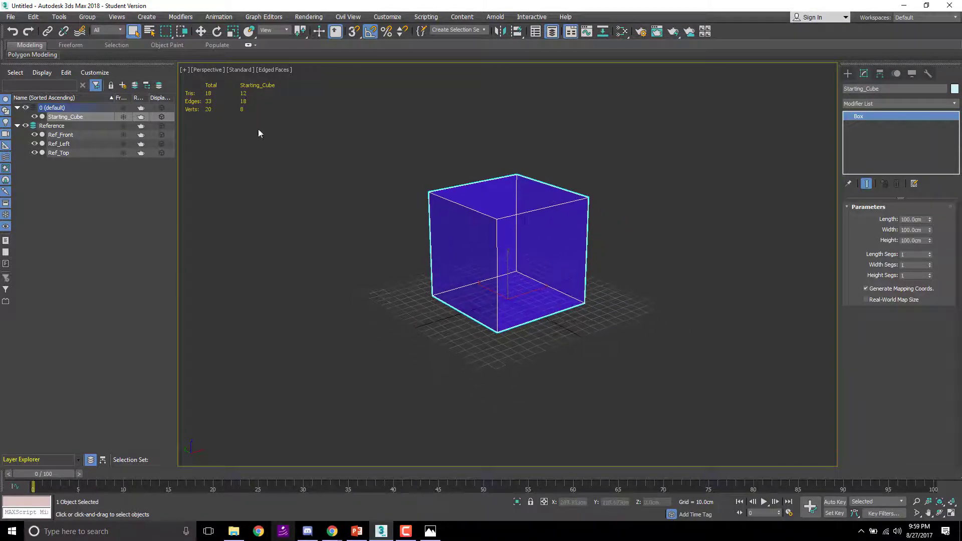
Step: Review the Display Performance, Statistics and ViewCube settings in the Viewport Configuration and close it
{"action": "left_click", "coordinate": [184, 69]}
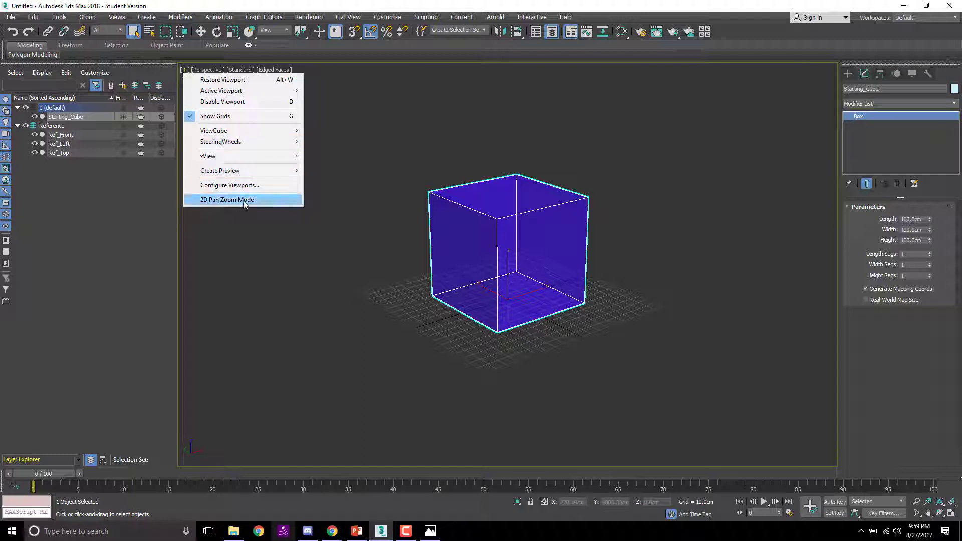
{"action": "left_click", "coordinate": [239, 186]}
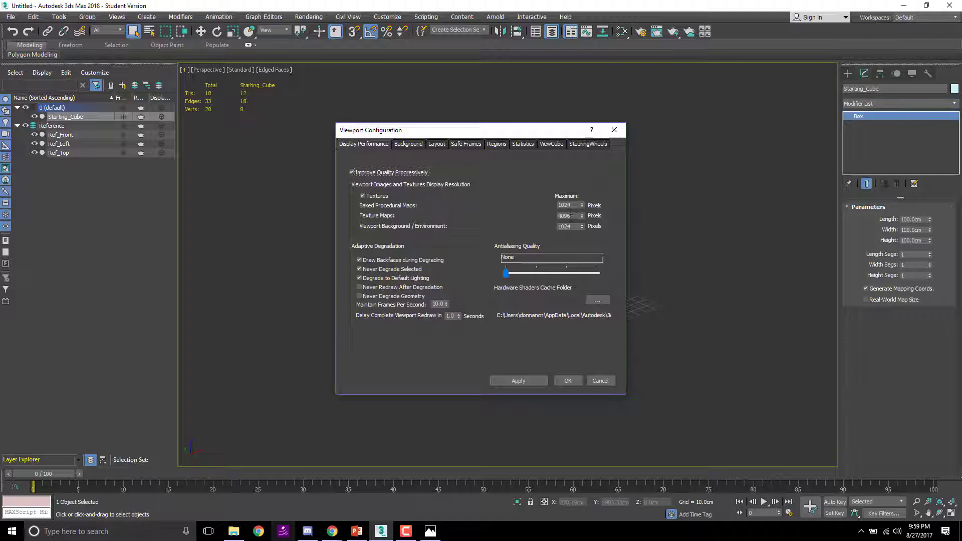
{"action": "left_click", "coordinate": [524, 145]}
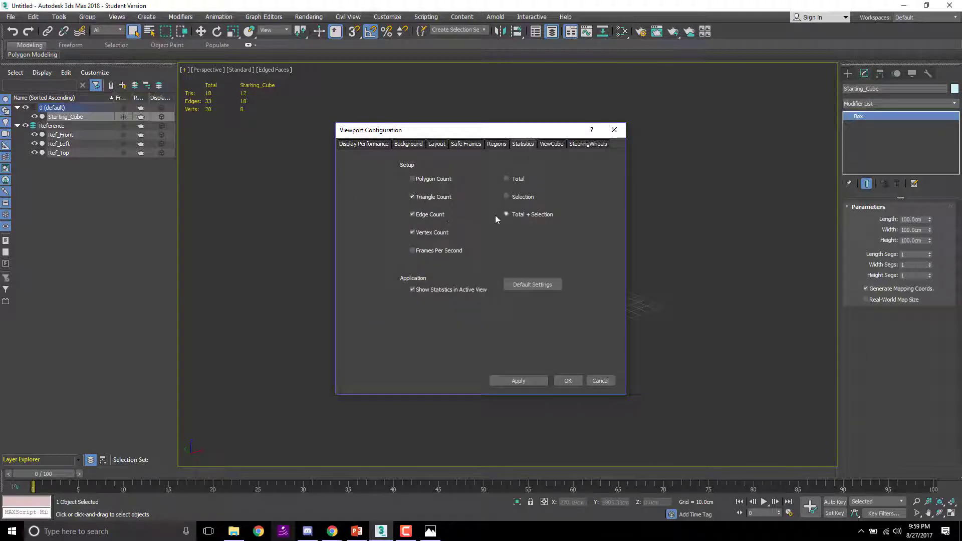
{"action": "left_click", "coordinate": [552, 144]}
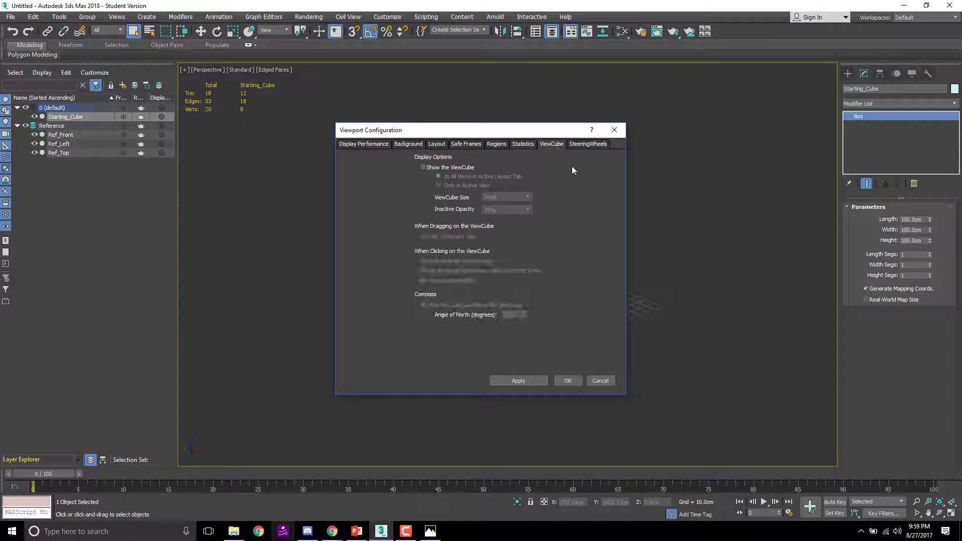
{"action": "left_click", "coordinate": [568, 381]}
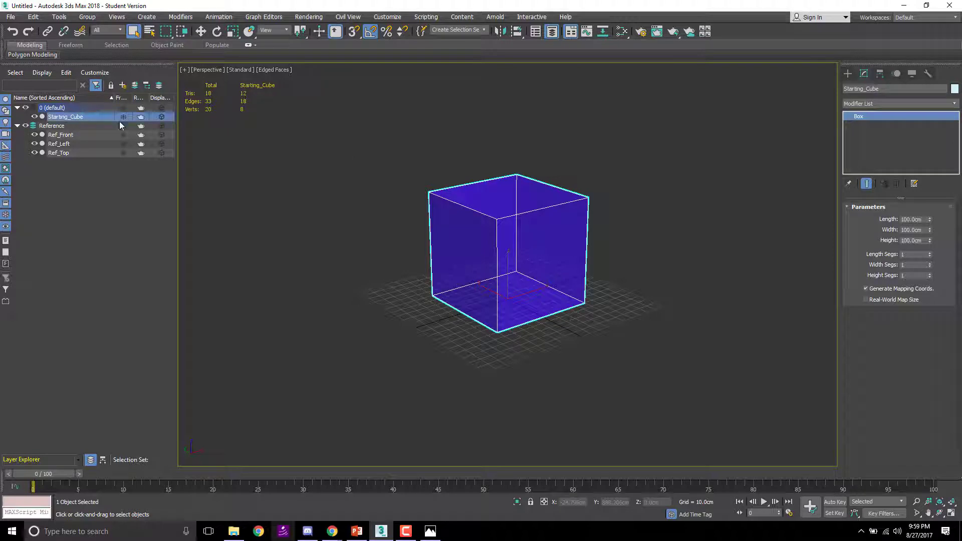
Step: Create a new layer containing Starting_Cube
{"action": "left_click", "coordinate": [64, 117]}
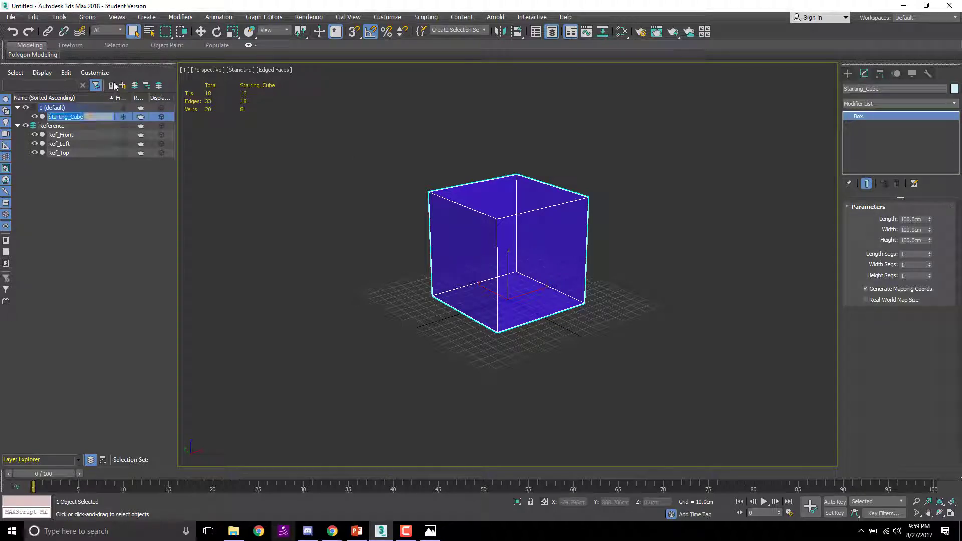
{"action": "left_click", "coordinate": [76, 194]}
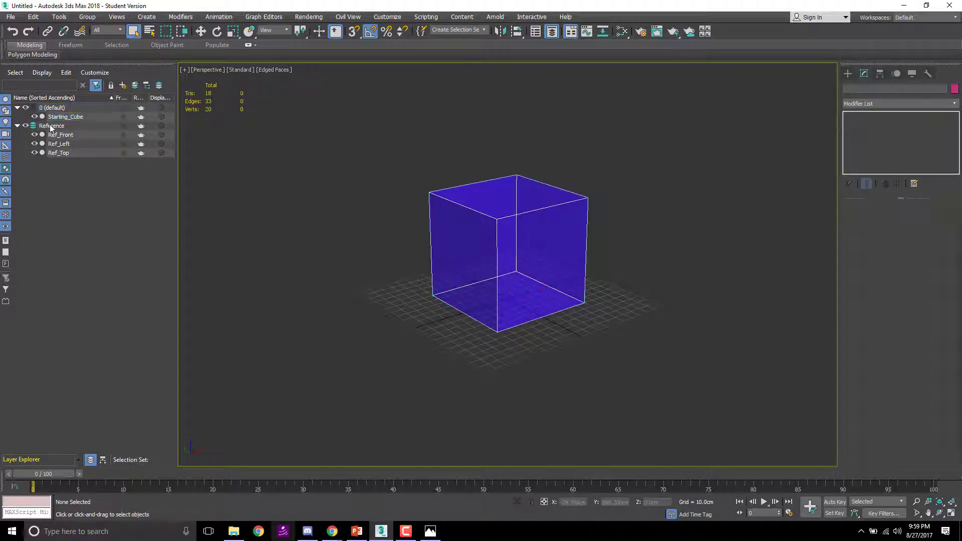
{"action": "left_click", "coordinate": [84, 116]}
{"action": "right_click", "coordinate": [100, 118]}
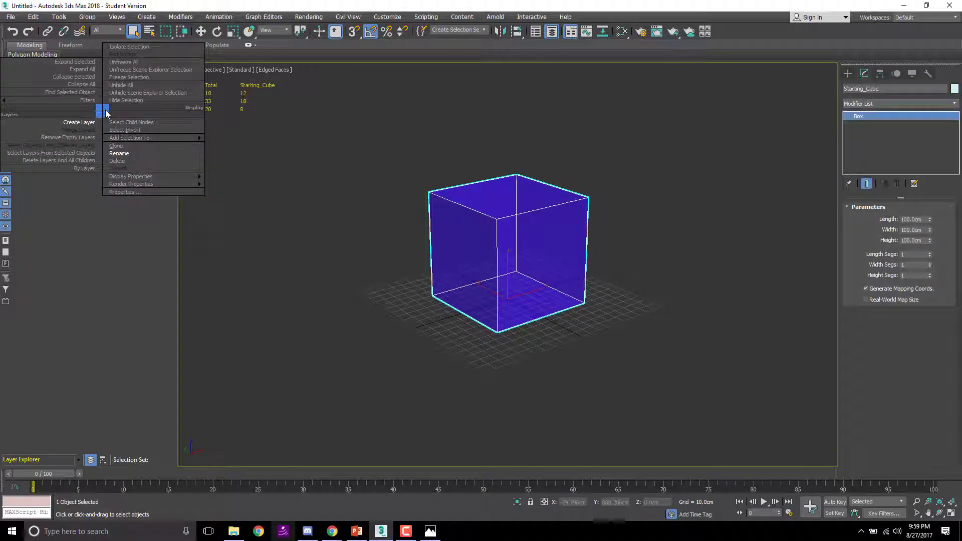
{"action": "left_click", "coordinate": [73, 122]}
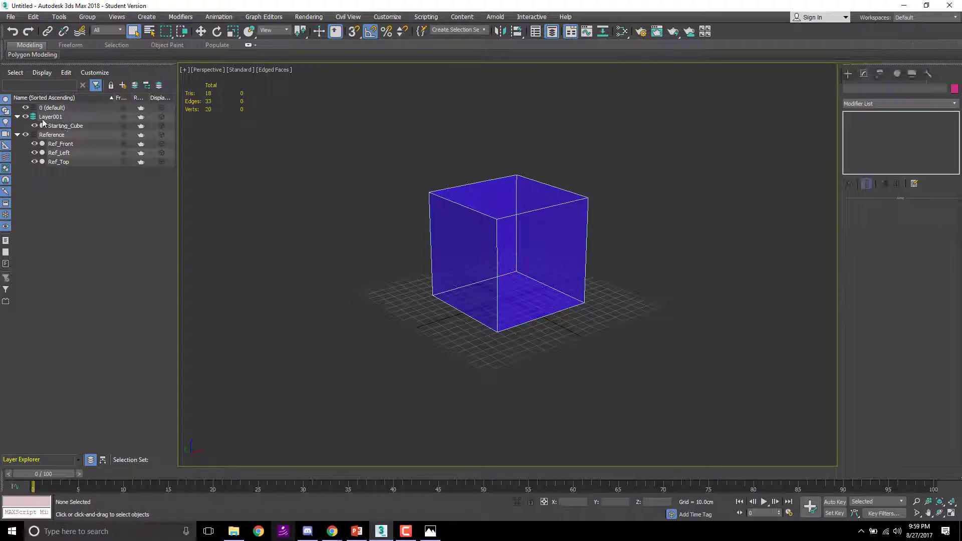
Step: Rename the new layer that holds Starting_Cube to Modeling
{"action": "left_click", "coordinate": [51, 117]}
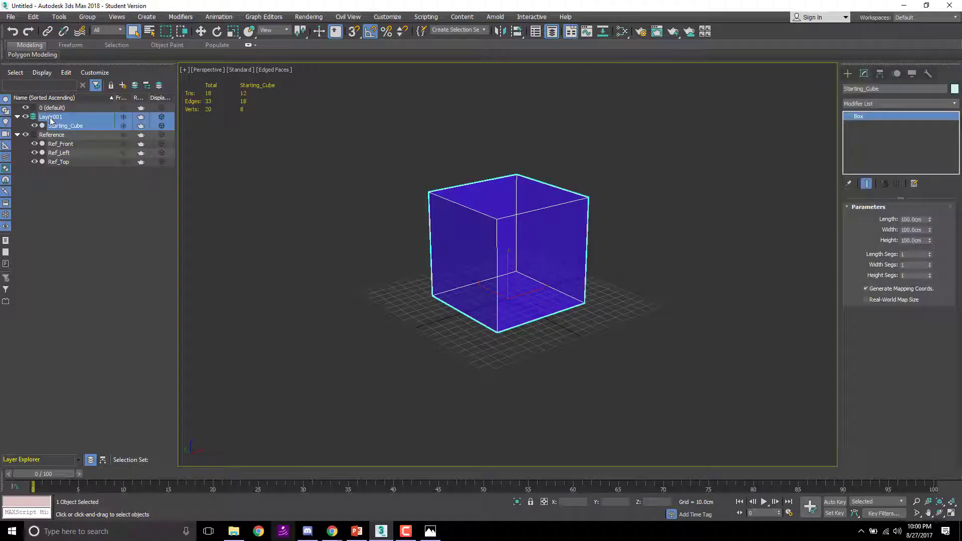
{"action": "left_click", "coordinate": [68, 181]}
{"action": "right_click", "coordinate": [58, 121]}
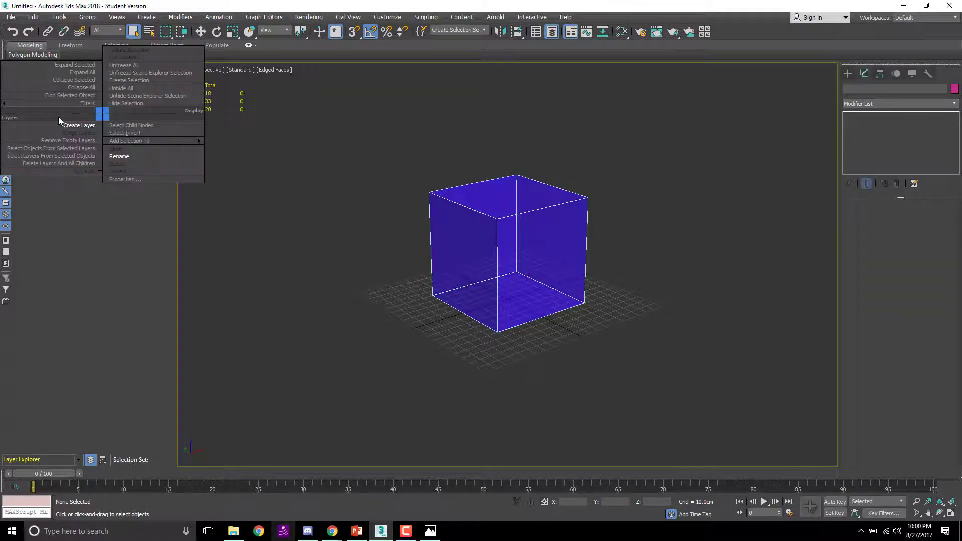
{"action": "left_click", "coordinate": [128, 156]}
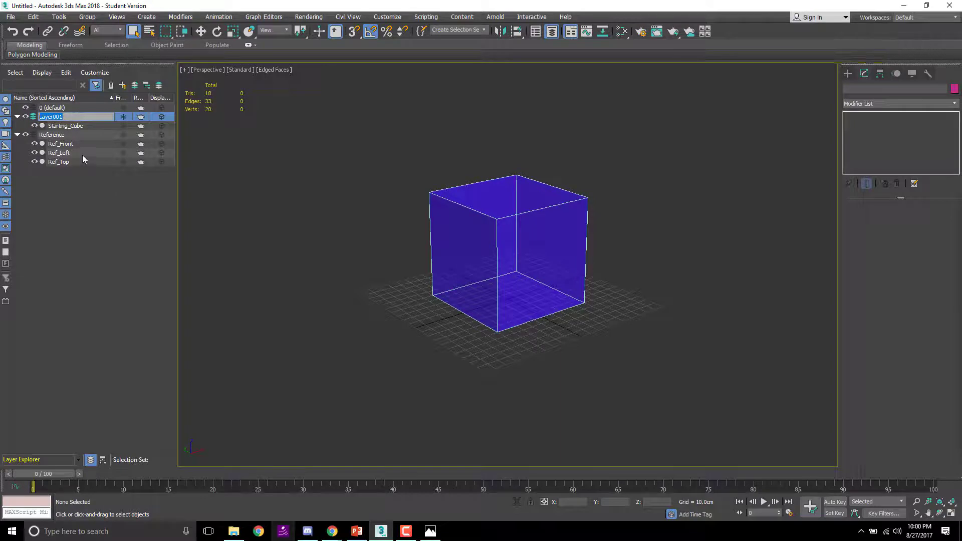
{"action": "type", "text": "Modeling"}
{"action": "key", "text": "Return"}
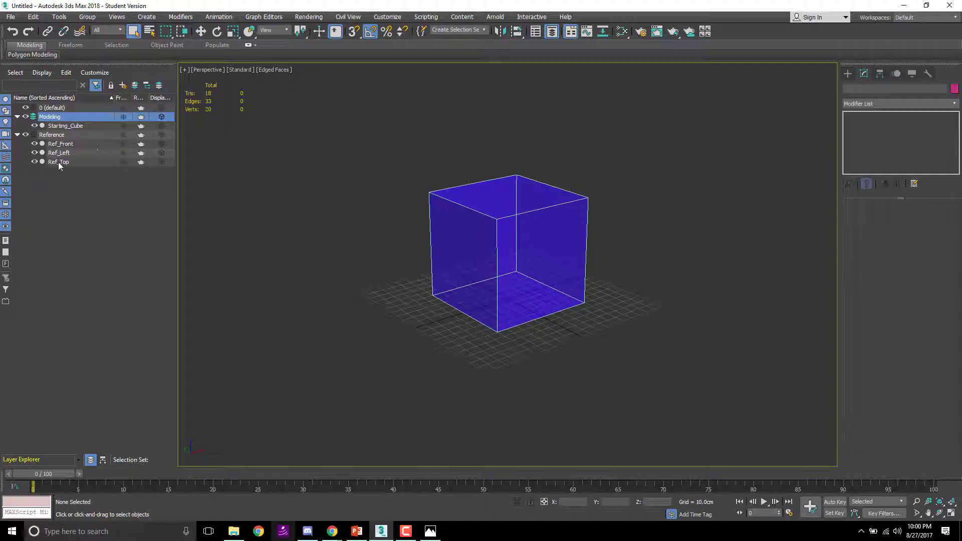
Step: Make the Reference layer non-renderable and check its planes in the Front and Perspective views
{"action": "left_click", "coordinate": [142, 136]}
{"action": "mouse_move", "coordinate": [371, 225]}
{"action": "middle_mouse_down", "text": "alt"}
{"action": "mouse_move", "coordinate": [418, 229]}
{"action": "mouse_move", "coordinate": [380, 210]}
{"action": "middle_mouse_up", "text": "alt"}
{"action": "key", "text": "f"}
{"action": "left_click_drag", "start_coordinate": [141, 146], "coordinate": [142, 152]}
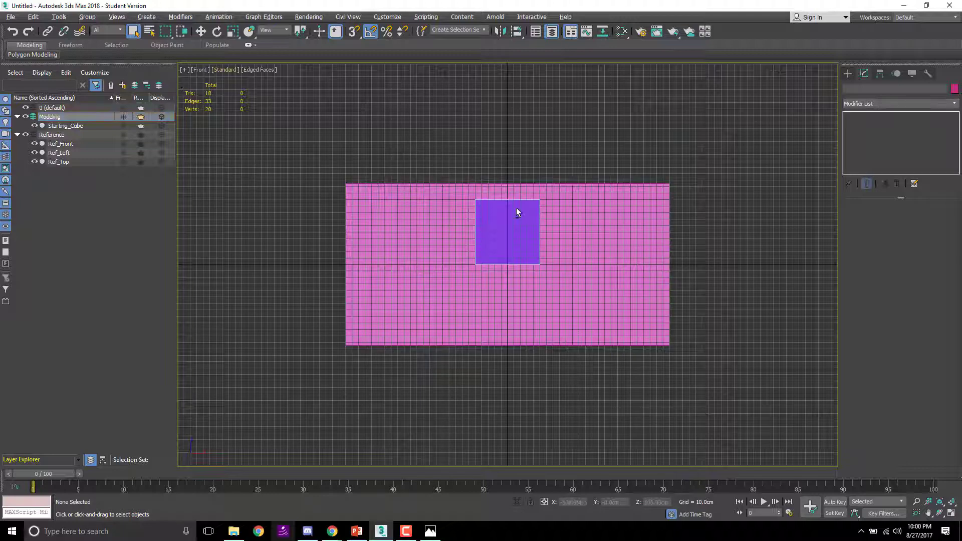
{"action": "key", "text": "p"}
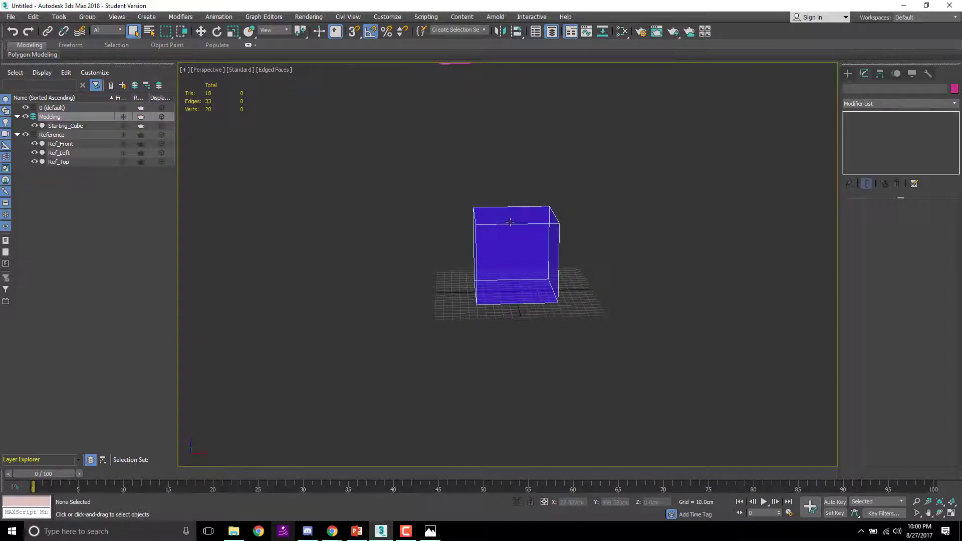
{"action": "middle_click_drag", "start_coordinate": [510, 221], "coordinate": [489, 215], "text": "alt"}
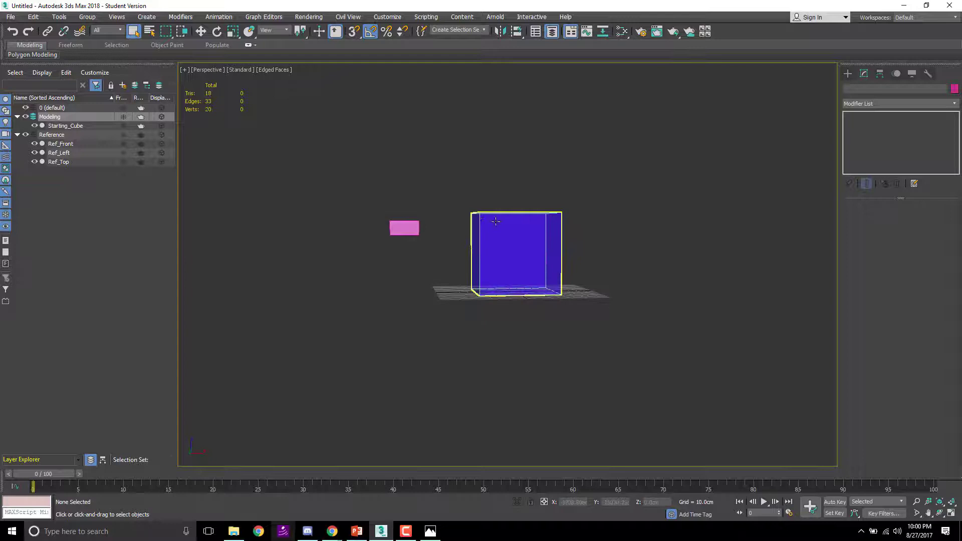
Step: Show the safe frame in the Perspective view and set the render output size to HDTV (video)
{"action": "key", "text": "shift+f"}
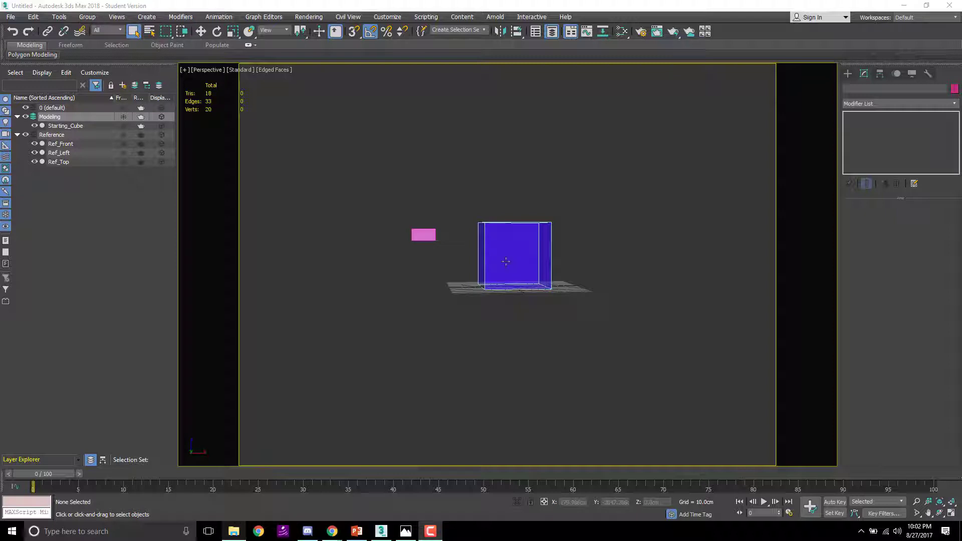
{"action": "left_click", "coordinate": [696, 8]}
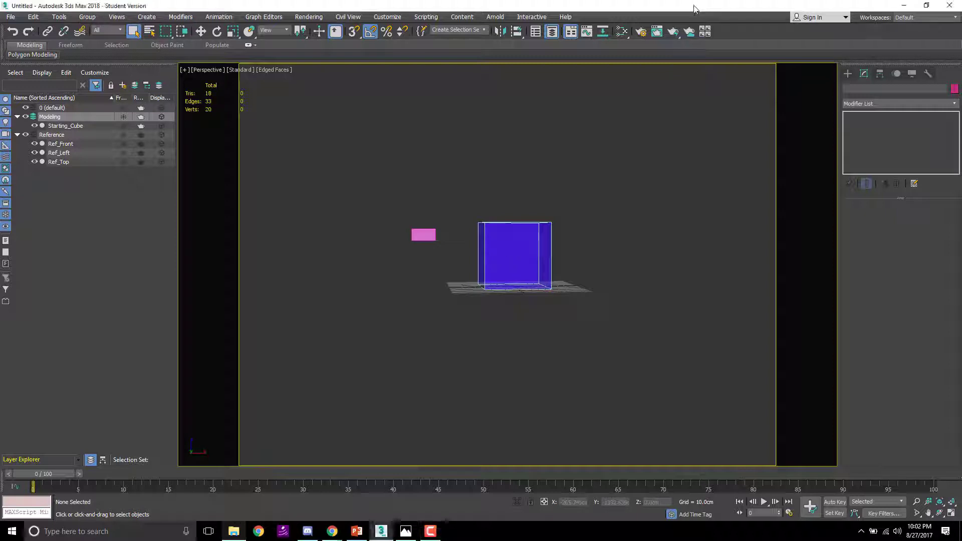
{"action": "left_click", "coordinate": [641, 31]}
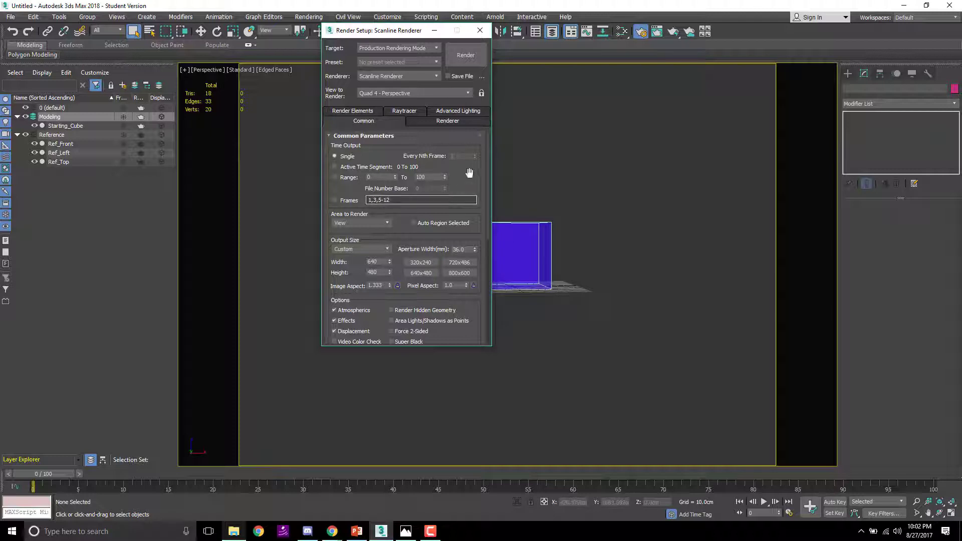
{"action": "left_click", "coordinate": [388, 250]}
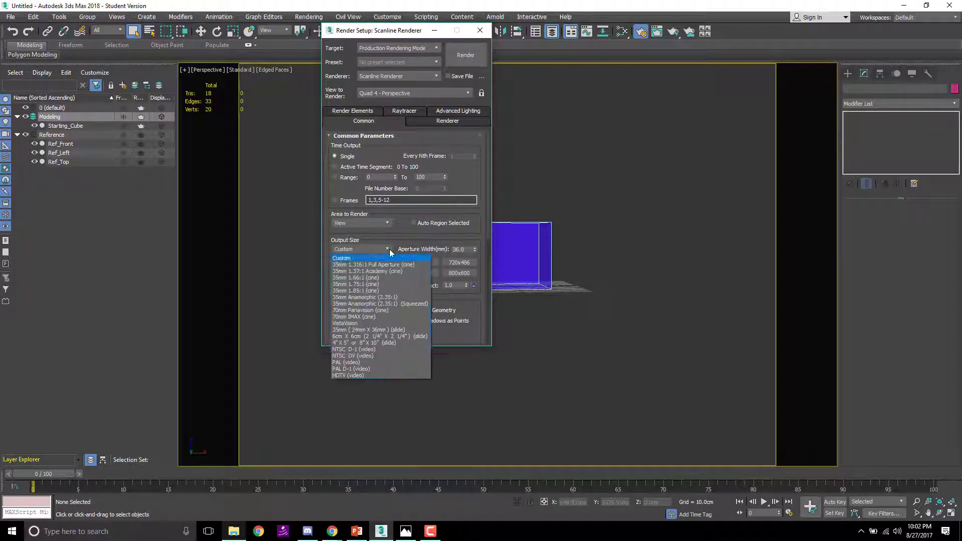
{"action": "left_click", "coordinate": [349, 375]}
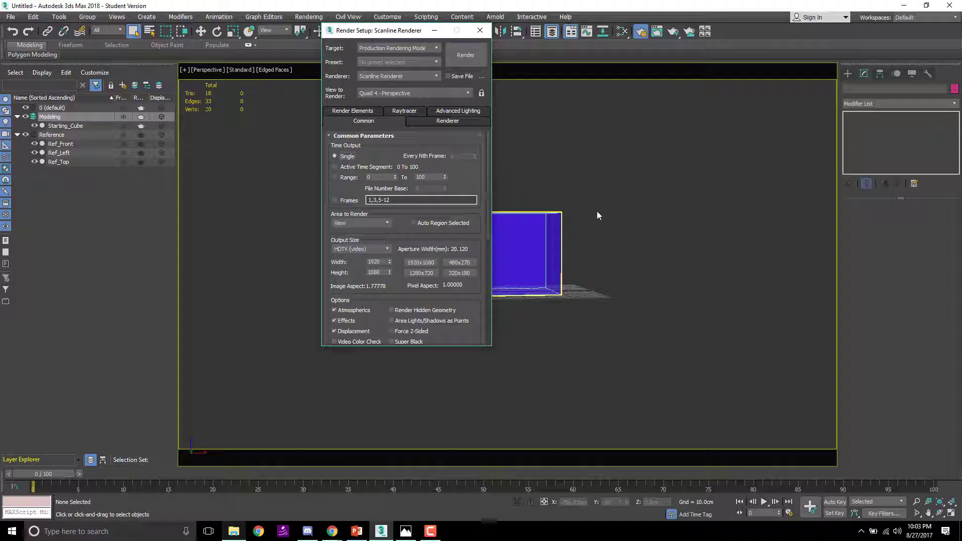
{"action": "middle_click_drag", "start_coordinate": [598, 307], "coordinate": [586, 245], "text": "alt"}
{"action": "scroll", "coordinate": [586, 253], "scroll_direction": "up", "scroll_amount": 5}
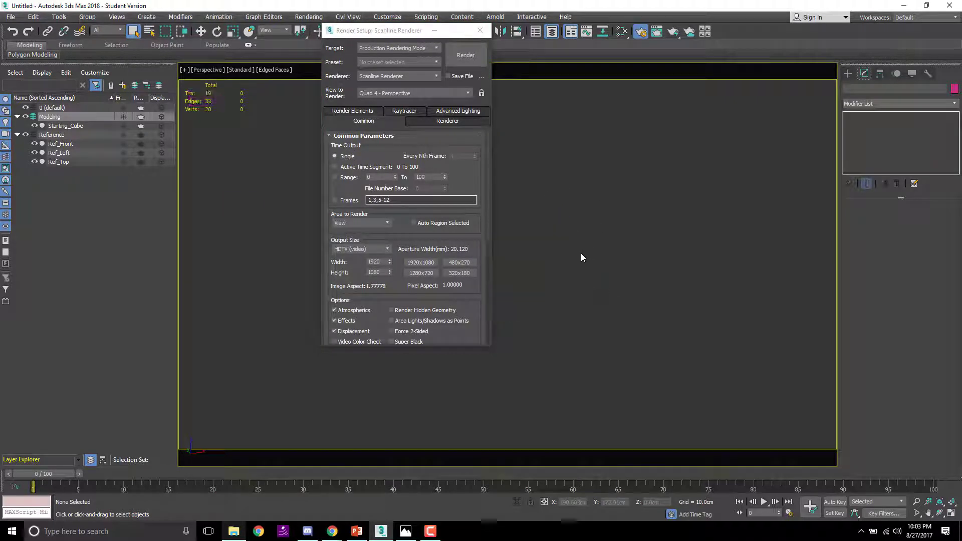
{"action": "left_click", "coordinate": [480, 30]}
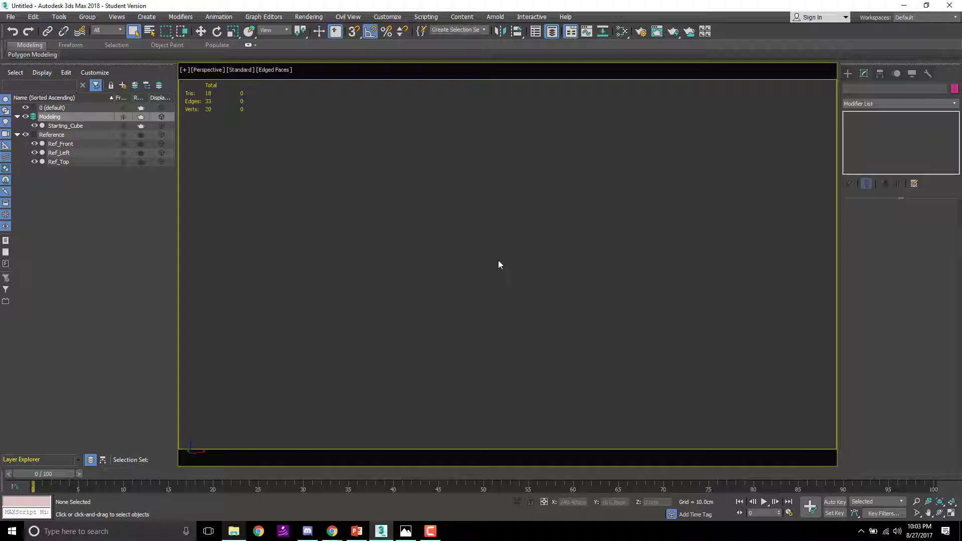
Step: Select Starting_Cube and frame it in the Perspective view
{"action": "scroll", "coordinate": [497, 259], "scroll_direction": "down", "scroll_amount": 3}
{"action": "scroll", "coordinate": [426, 160], "scroll_direction": "down", "scroll_amount": 2}
{"action": "left_click", "coordinate": [440, 216]}
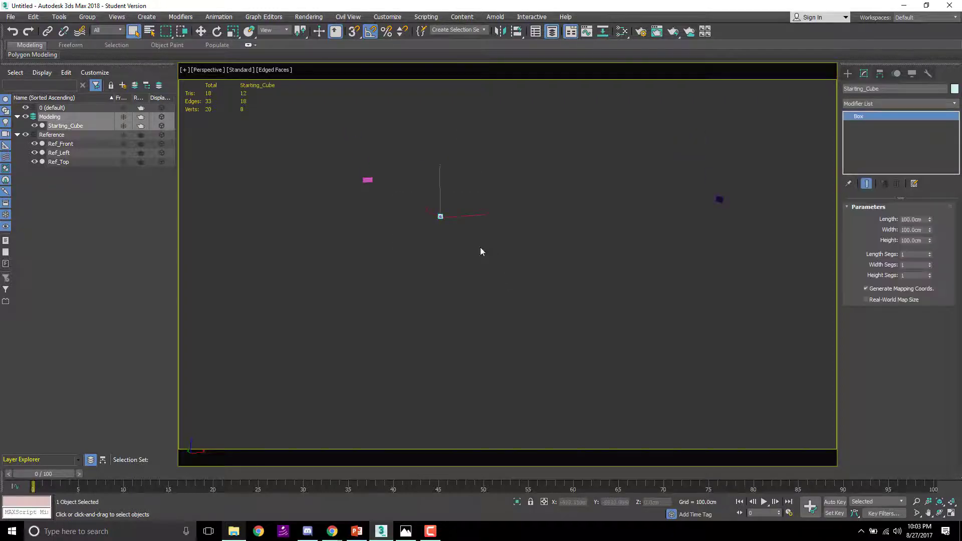
{"action": "key", "text": "z"}
{"action": "scroll", "coordinate": [505, 214], "scroll_direction": "up", "scroll_amount": 3}
{"action": "scroll", "coordinate": [504, 216], "scroll_direction": "down", "scroll_amount": 3}
{"action": "middle_click_drag", "start_coordinate": [505, 220], "coordinate": [520, 271]}
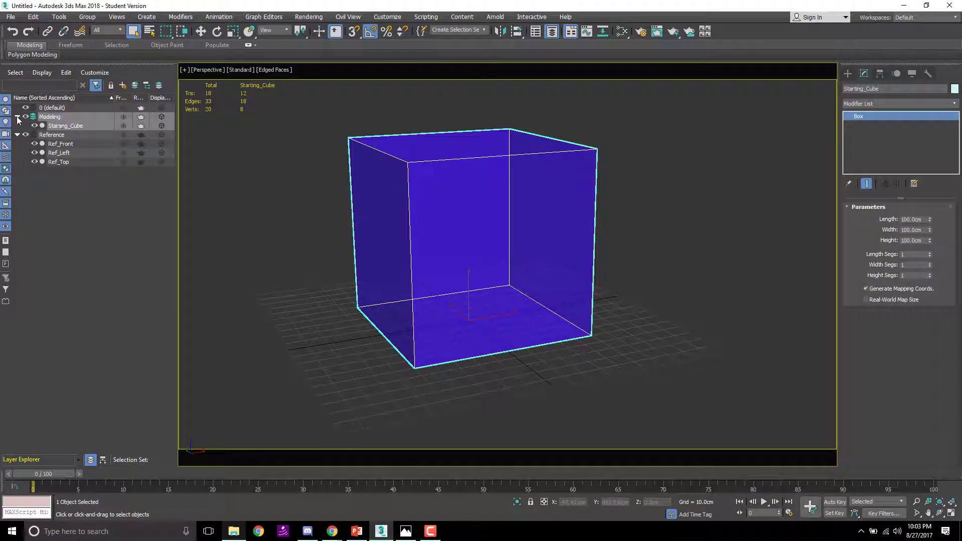
Step: Create a new empty layer and name it Bones
{"action": "left_click", "coordinate": [43, 186]}
{"action": "right_click", "coordinate": [45, 187]}
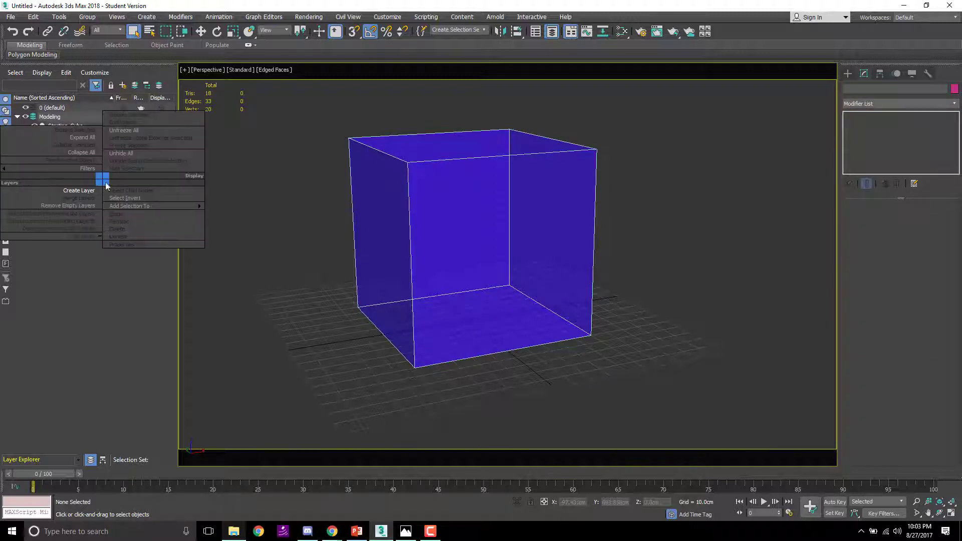
{"action": "left_click", "coordinate": [23, 190]}
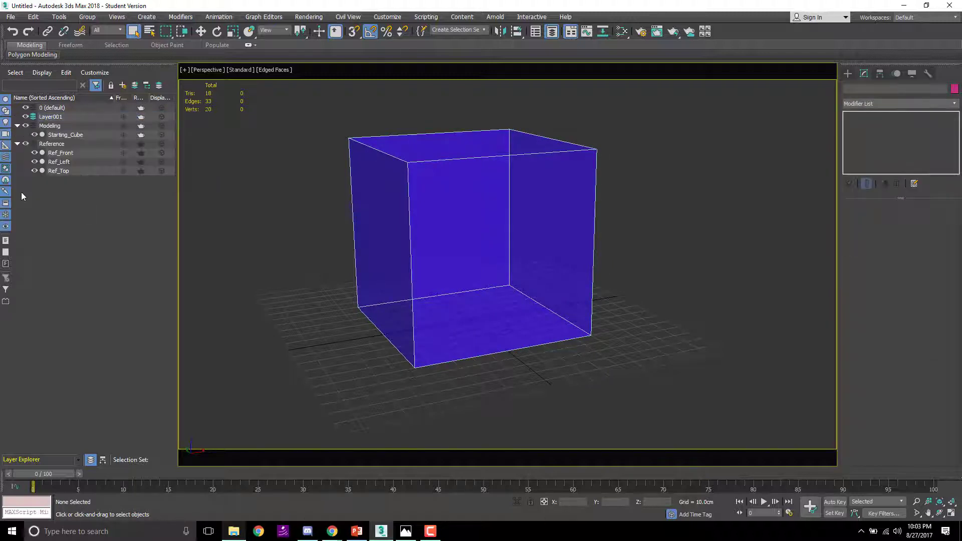
{"action": "left_click", "coordinate": [45, 117]}
{"action": "right_click", "coordinate": [102, 116]}
{"action": "left_click", "coordinate": [173, 159]}
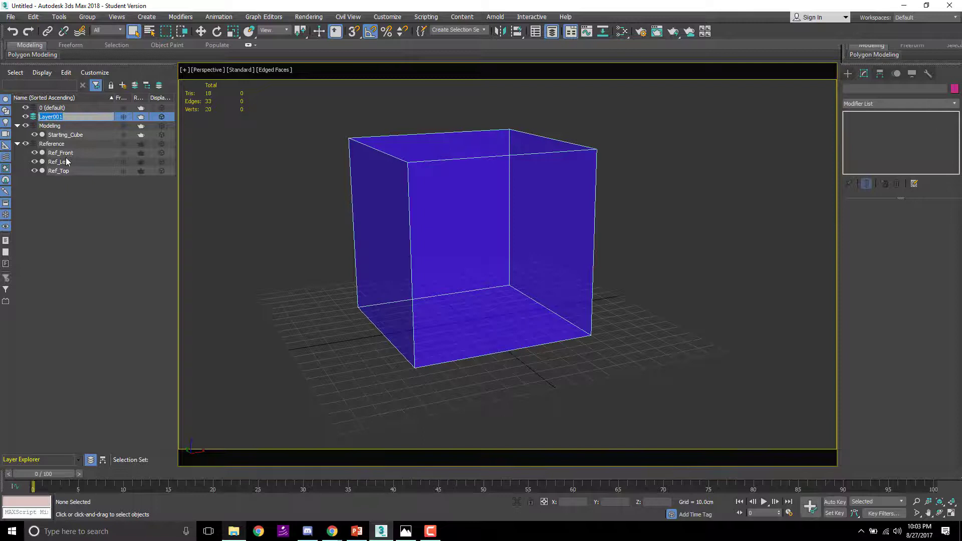
{"action": "type", "text": "Bones"}
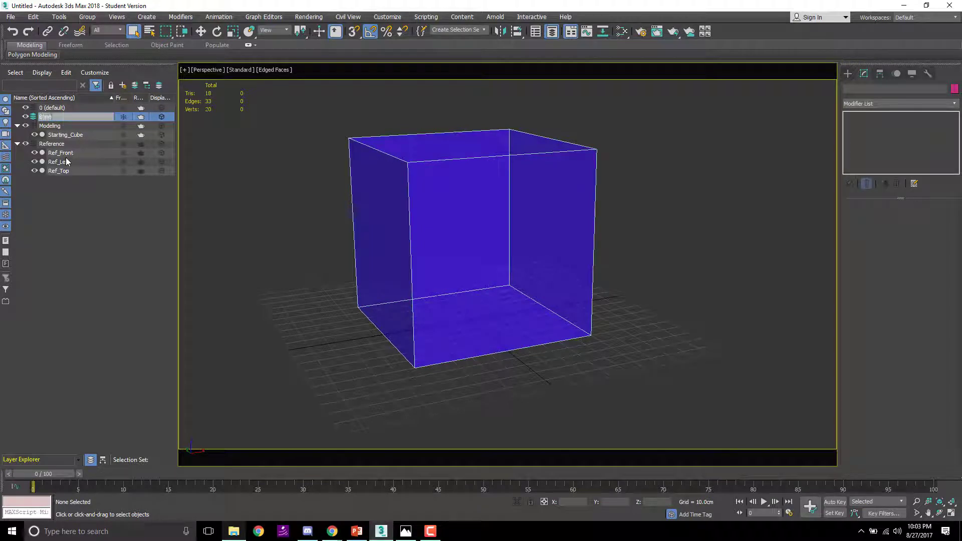
{"action": "key", "text": "Return"}
{"action": "left_click", "coordinate": [80, 203]}
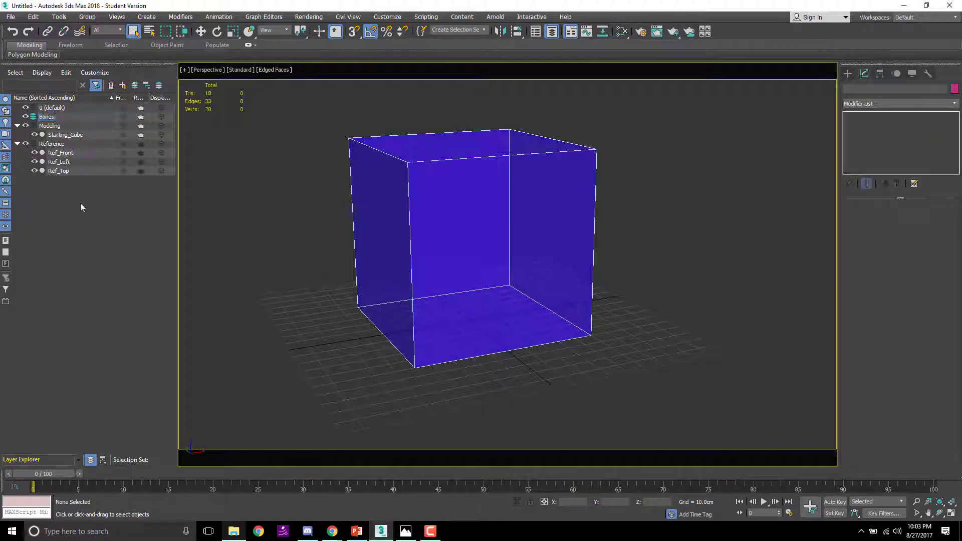
Step: Add another empty layer and name it Lights
{"action": "right_click", "coordinate": [66, 203]}
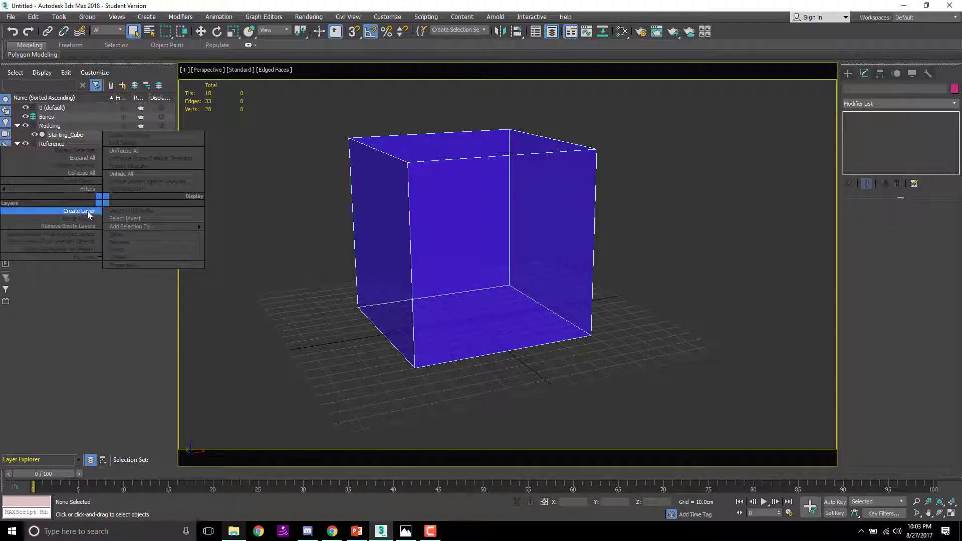
{"action": "left_click", "coordinate": [85, 211]}
{"action": "left_click", "coordinate": [50, 126]}
{"action": "right_click", "coordinate": [103, 125]}
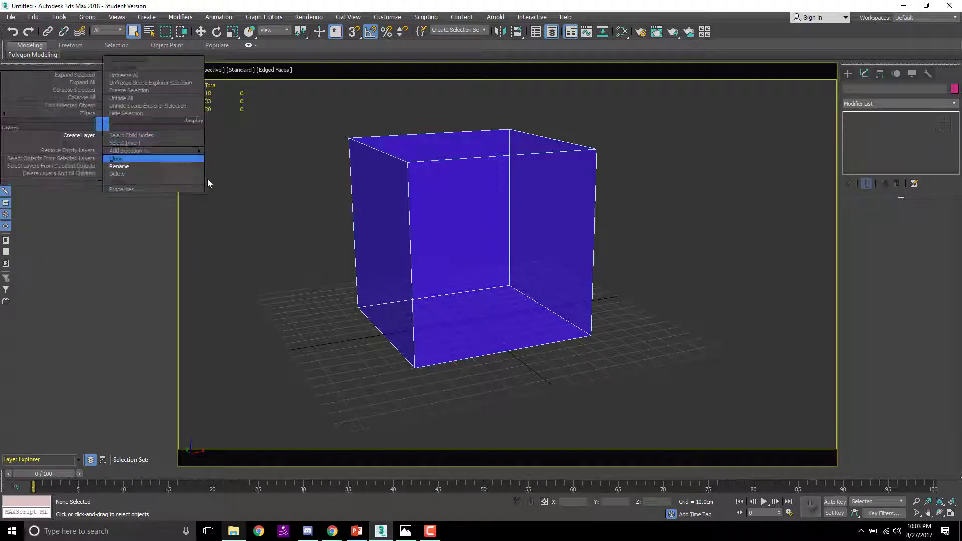
{"action": "left_click", "coordinate": [145, 166]}
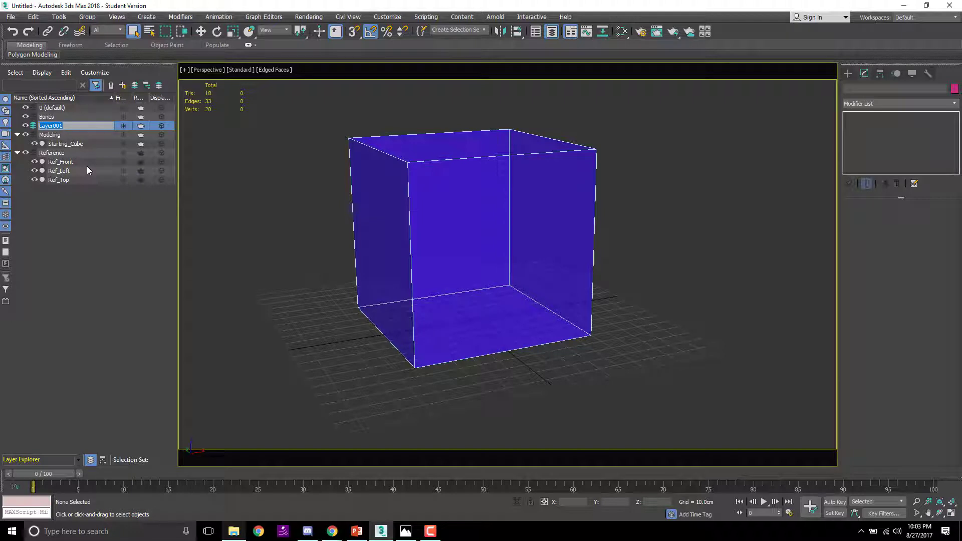
{"action": "type", "text": "Lights"}
{"action": "key", "text": "Return"}
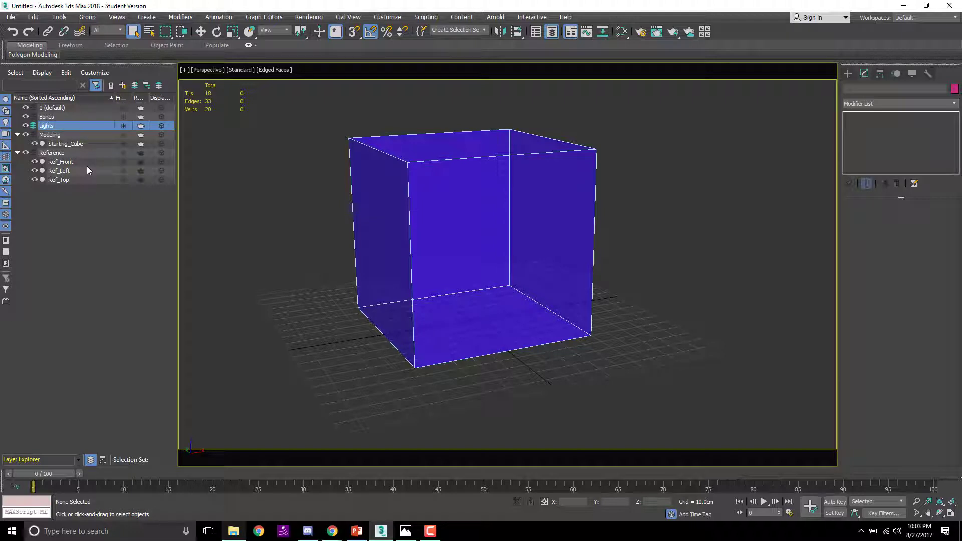
{"action": "left_click", "coordinate": [92, 246]}
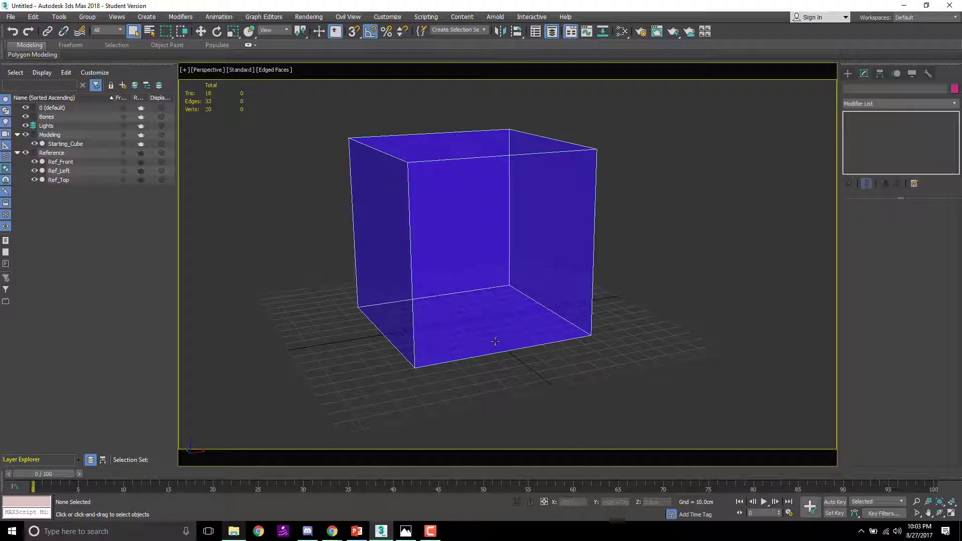
Step: Hide the Layer Explorer to enlarge the viewport area
{"action": "middle_click_drag", "start_coordinate": [525, 266], "coordinate": [572, 268]}
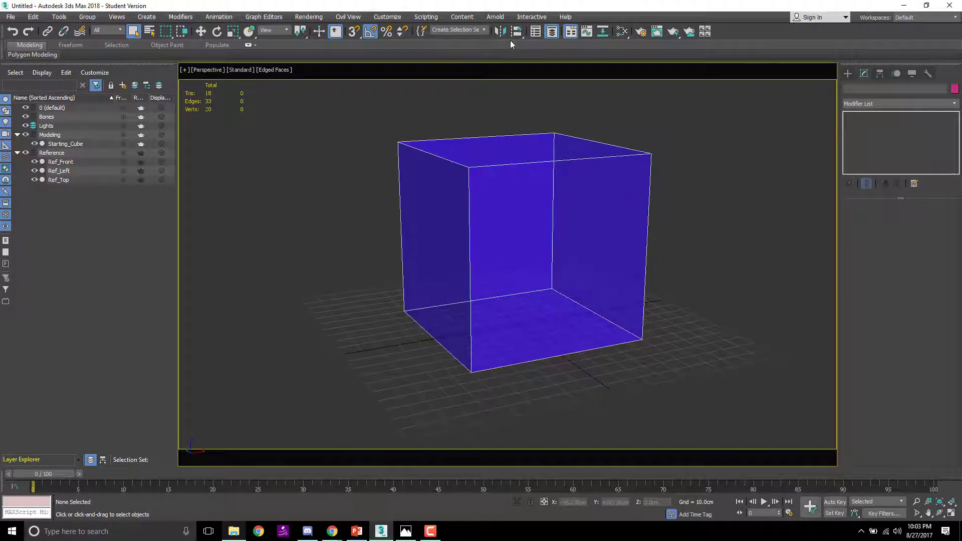
{"action": "left_click", "coordinate": [553, 33]}
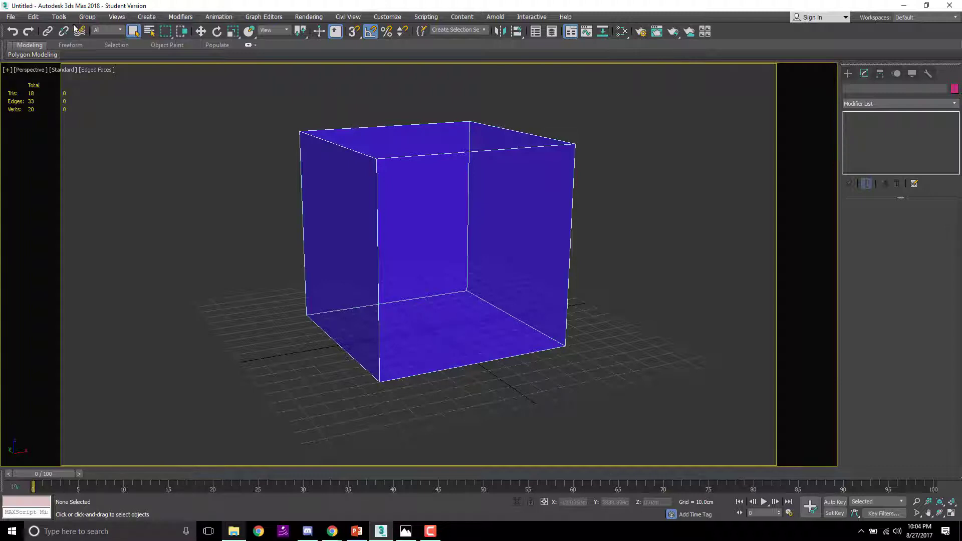
Step: Review the General options in the Preference Settings and close them
{"action": "left_click", "coordinate": [32, 19]}
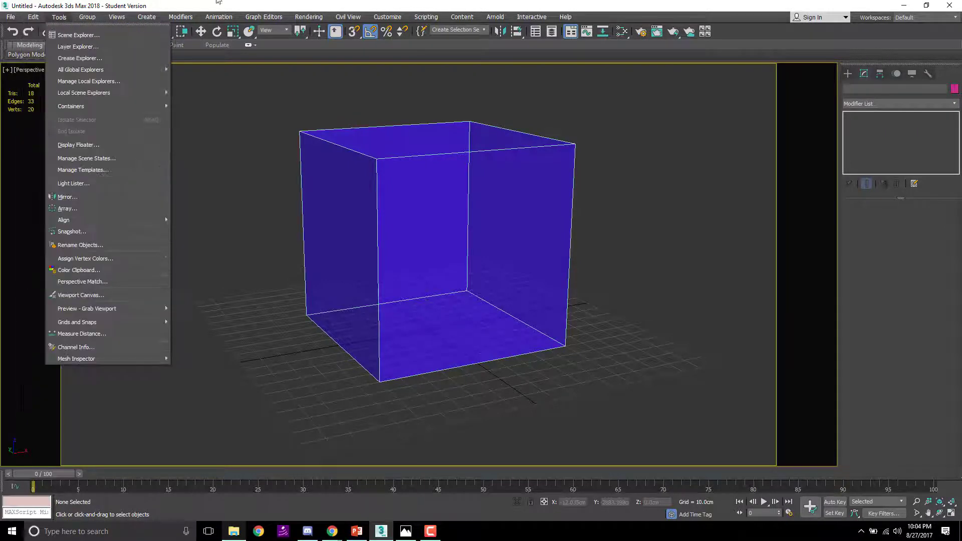
{"action": "mouse_move", "coordinate": [388, 18]}
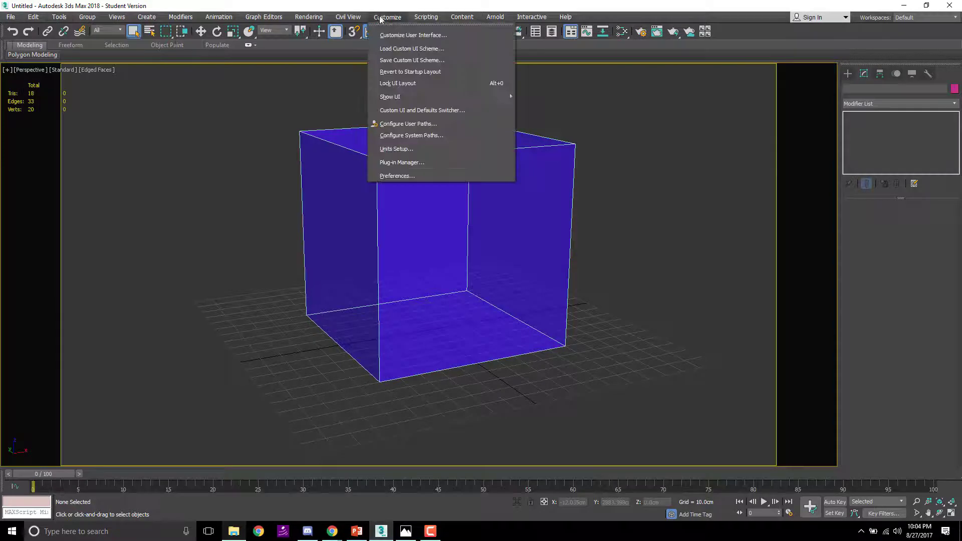
{"action": "left_click", "coordinate": [393, 176]}
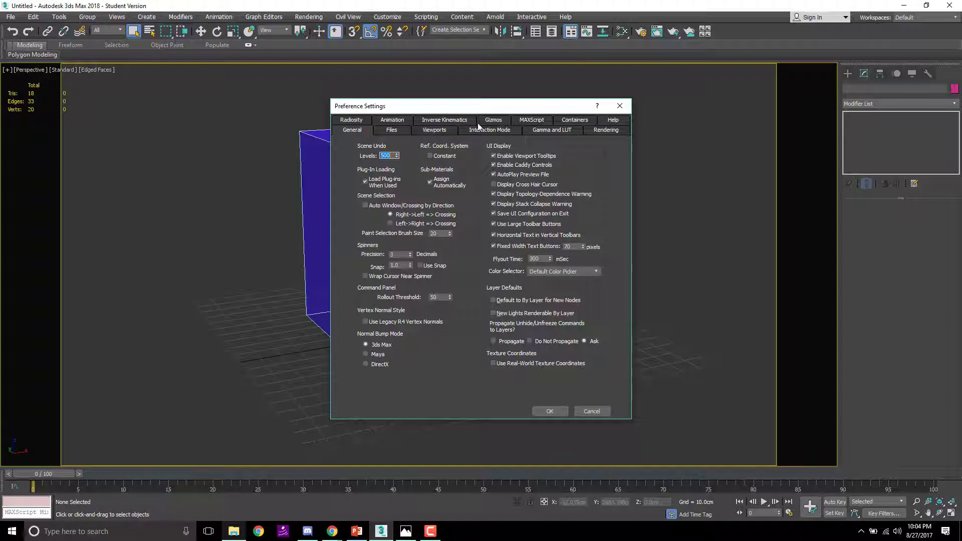
{"action": "left_click", "coordinate": [552, 414]}
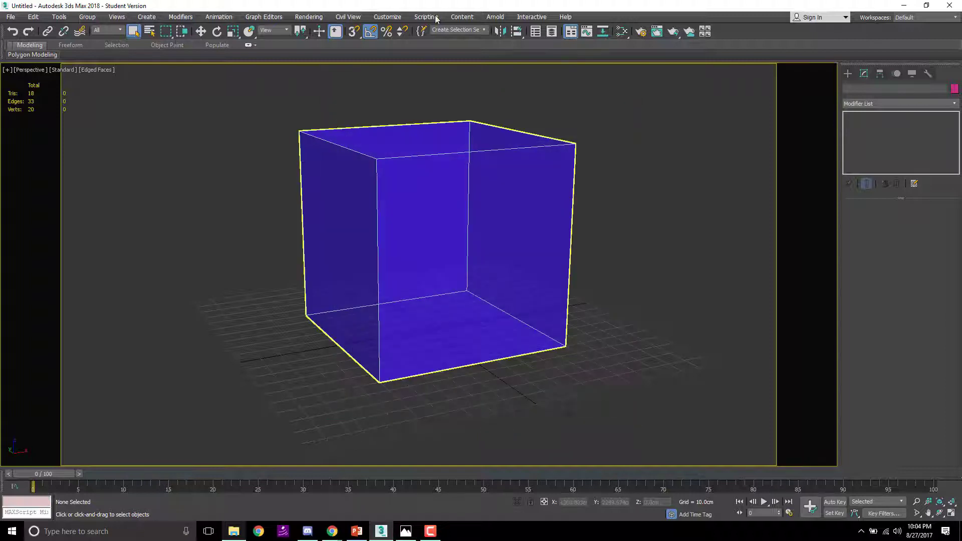
{"action": "left_click", "coordinate": [393, 18]}
Step: Select the Ref_Front plane in the Front view and check its length and width parameters
{"action": "middle_click_drag", "start_coordinate": [646, 192], "coordinate": [585, 270]}
{"action": "key", "text": "f"}
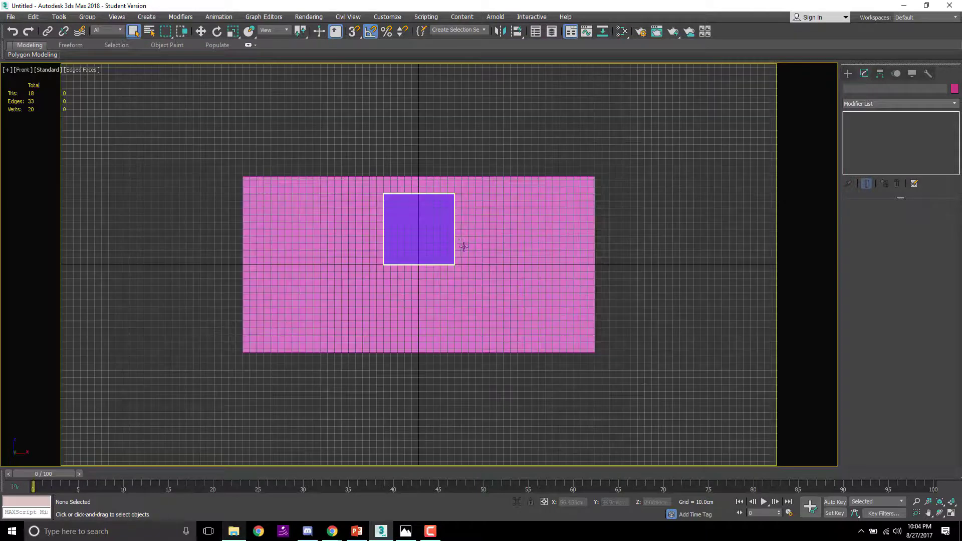
{"action": "left_click_drag", "start_coordinate": [539, 140], "coordinate": [651, 400]}
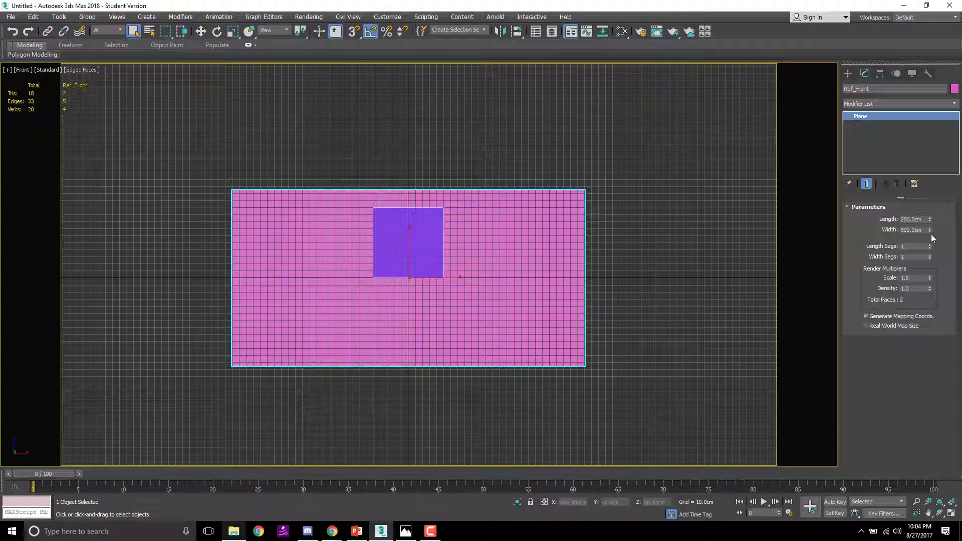
{"action": "middle_click_drag", "start_coordinate": [639, 345], "coordinate": [618, 293]}
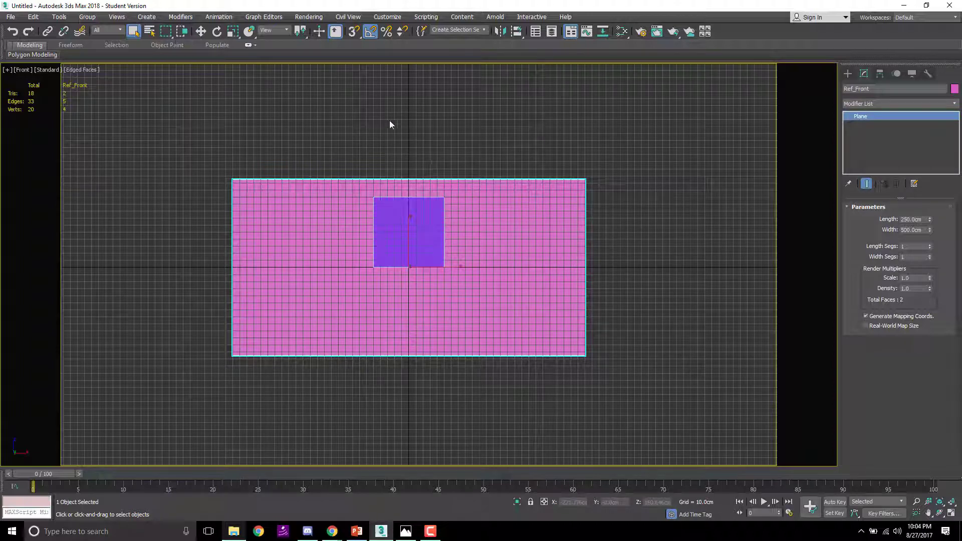
{"action": "middle_click_drag", "start_coordinate": [503, 256], "coordinate": [569, 278]}
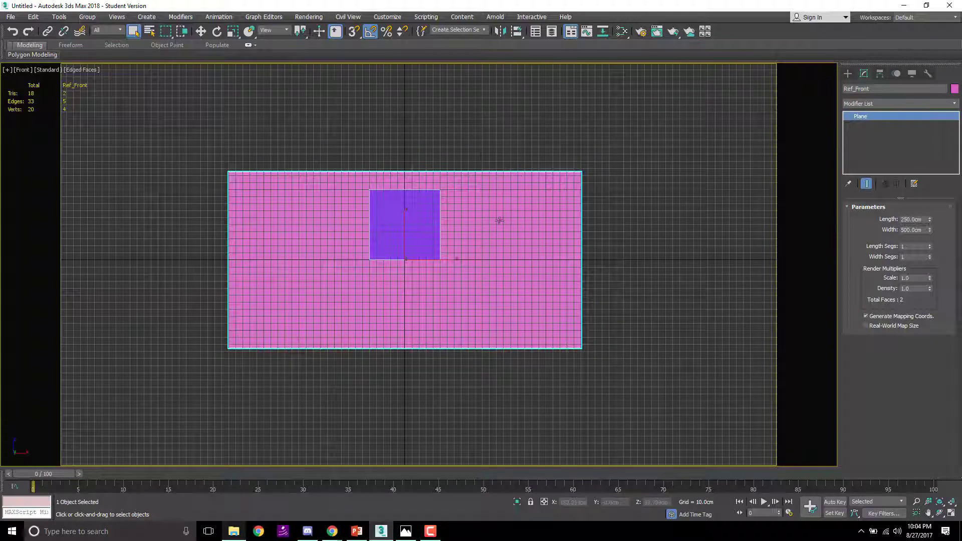
{"action": "left_click_drag", "start_coordinate": [498, 112], "coordinate": [649, 381]}
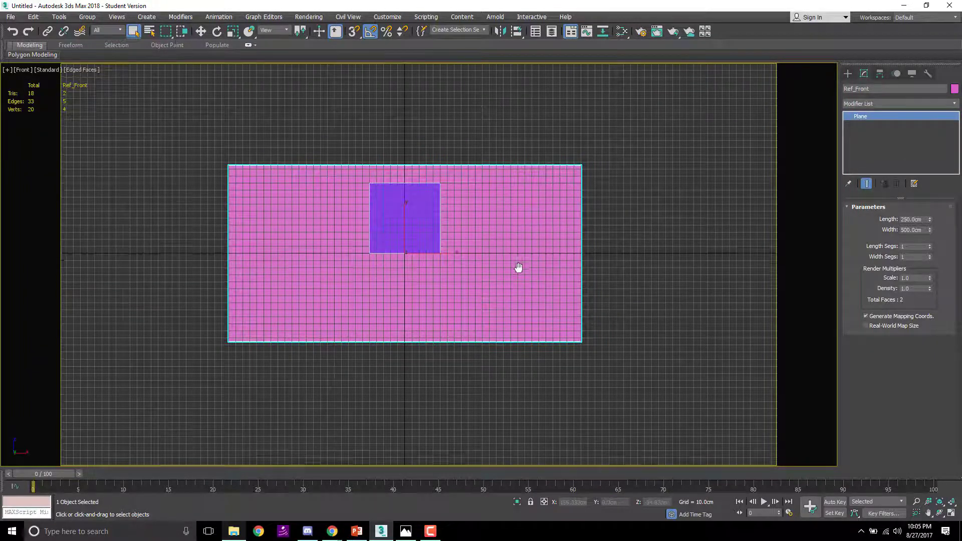
Step: Check the Ref_Left plane in the Left view and the Ref_Top plane in the Top view
{"action": "key", "text": "l"}
{"action": "left_click_drag", "start_coordinate": [663, 433], "coordinate": [664, 367]}
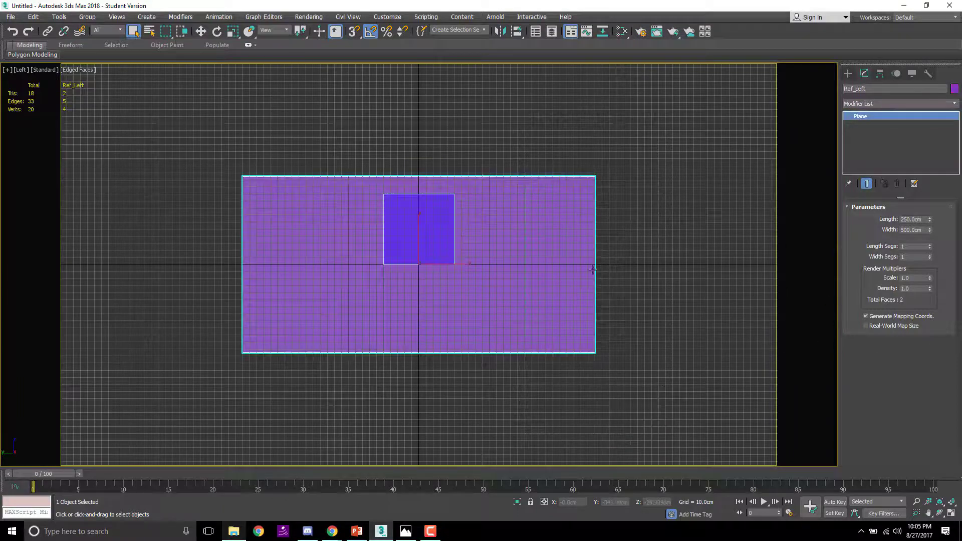
{"action": "key", "text": "t"}
{"action": "left_click", "coordinate": [563, 272]}
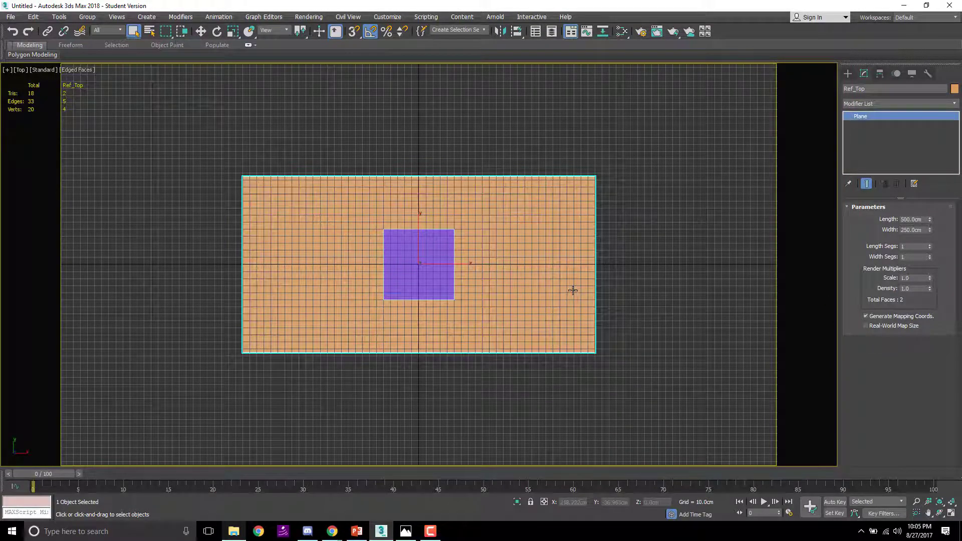
{"action": "key", "text": "l"}
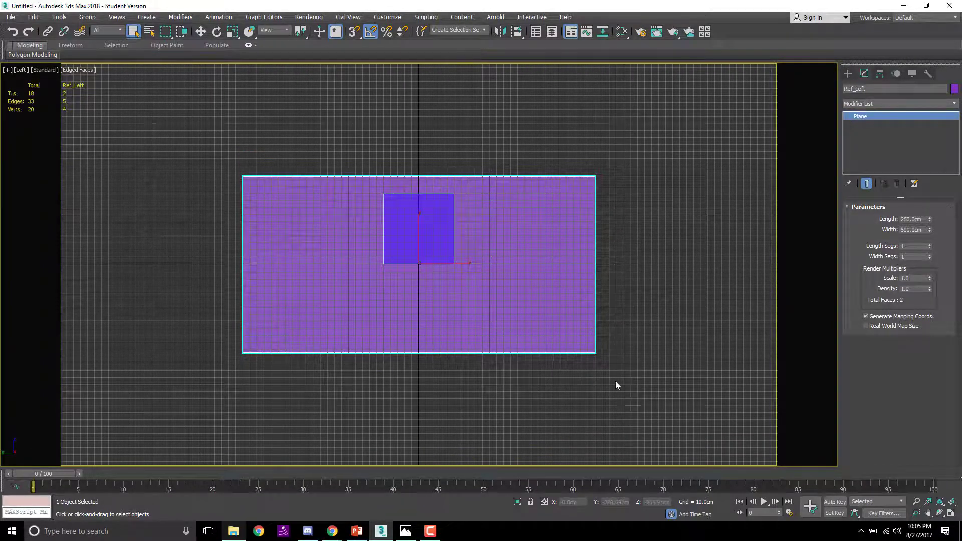
Step: Select Starting_Cube from the Left view and return to the Perspective view
{"action": "left_click", "coordinate": [430, 235]}
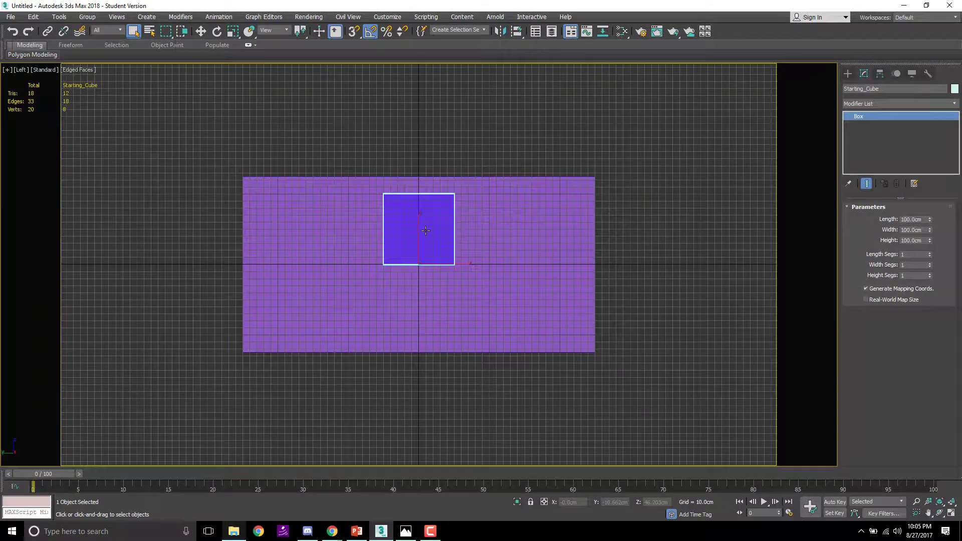
{"action": "middle_click_drag", "start_coordinate": [430, 235], "coordinate": [440, 244], "text": "alt"}
{"action": "key", "text": "p"}
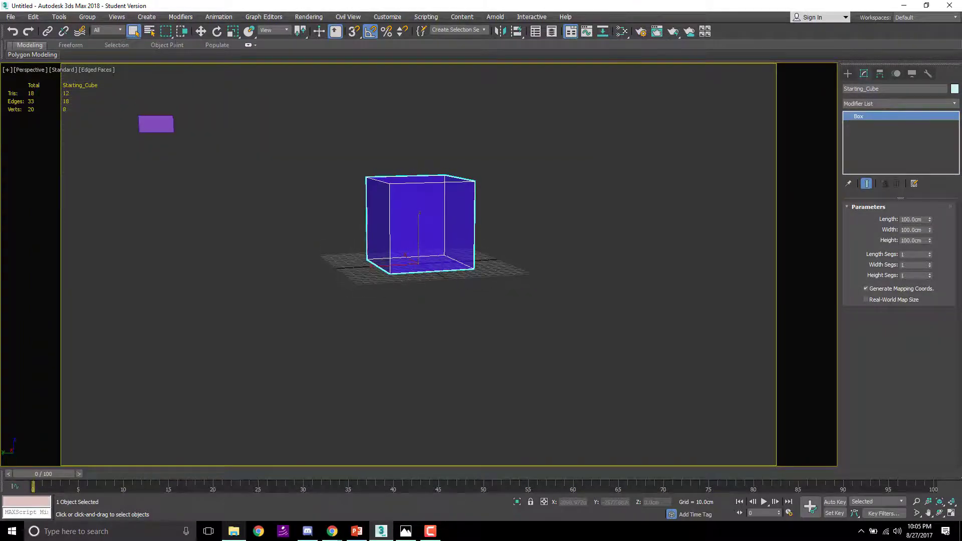
Step: Check the object color palette for Starting_Cube and inspect the cube up close in the Perspective view
{"action": "left_click", "coordinate": [954, 90]}
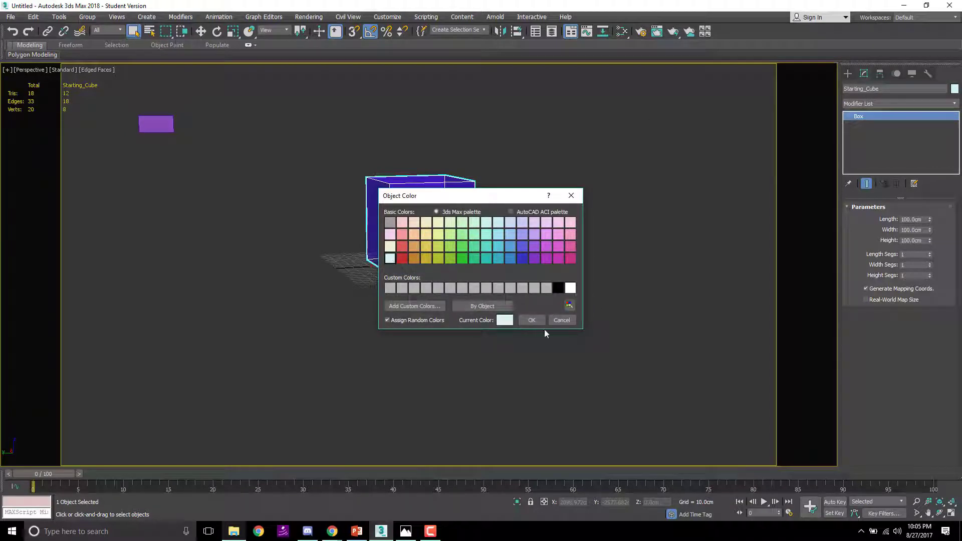
{"action": "left_click", "coordinate": [533, 319]}
{"action": "middle_click_drag", "start_coordinate": [465, 229], "coordinate": [434, 222]}
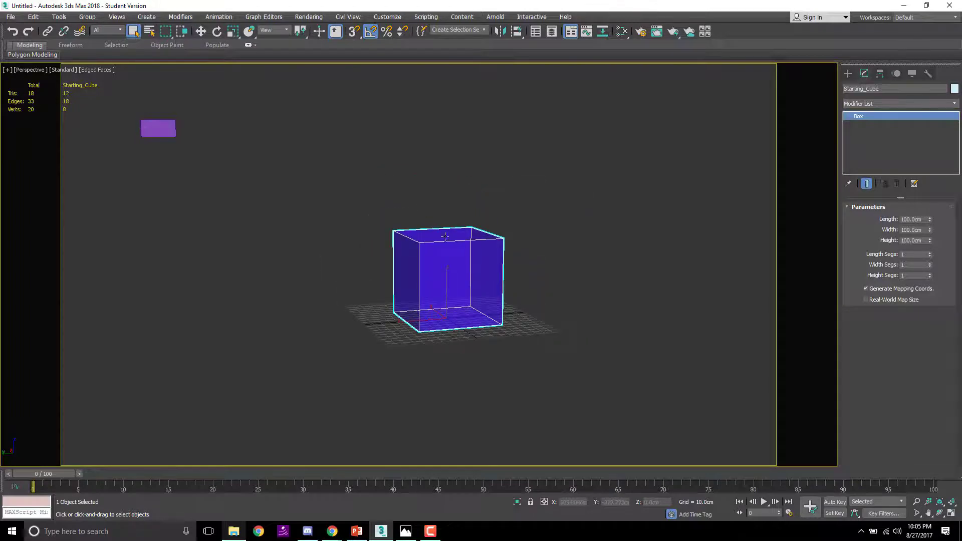
{"action": "scroll", "coordinate": [444, 236], "scroll_direction": "up", "scroll_amount": 5}
{"action": "left_click_drag", "start_coordinate": [405, 339], "coordinate": [405, 340]}
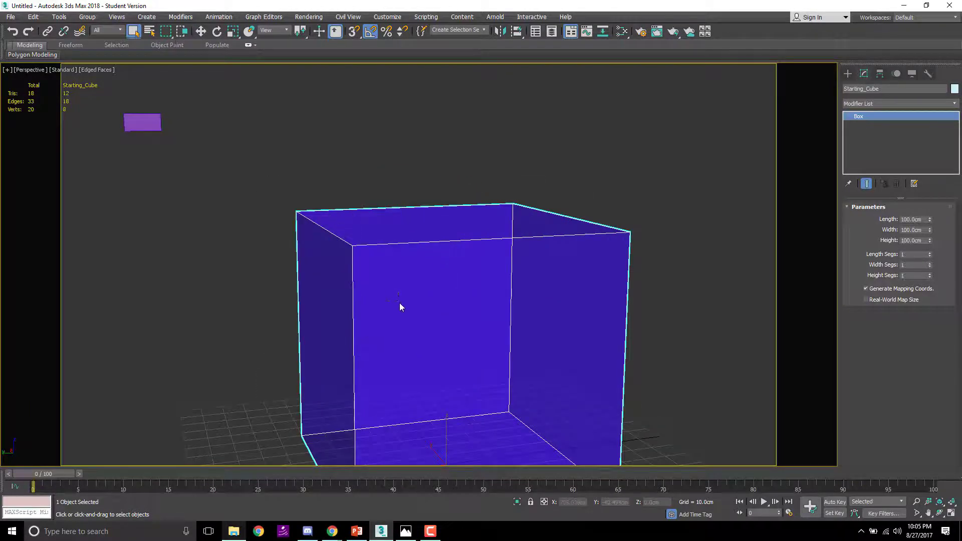
{"action": "middle_click_drag", "start_coordinate": [400, 307], "coordinate": [544, 271], "text": "alt"}
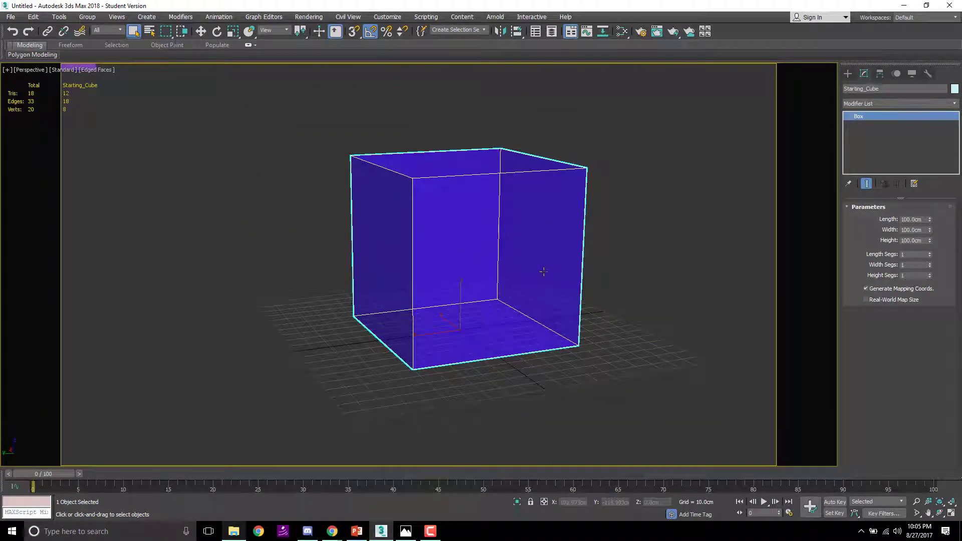
Step: Add the 01 - Default sample material to the Slate Material Editor's View1 and show its parameters
{"action": "key", "text": "m"}
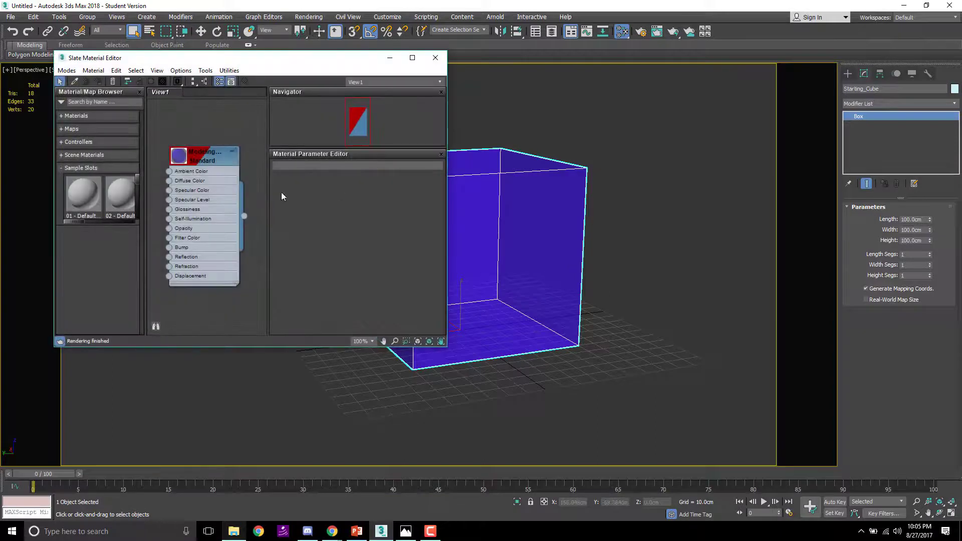
{"action": "left_click", "coordinate": [92, 193]}
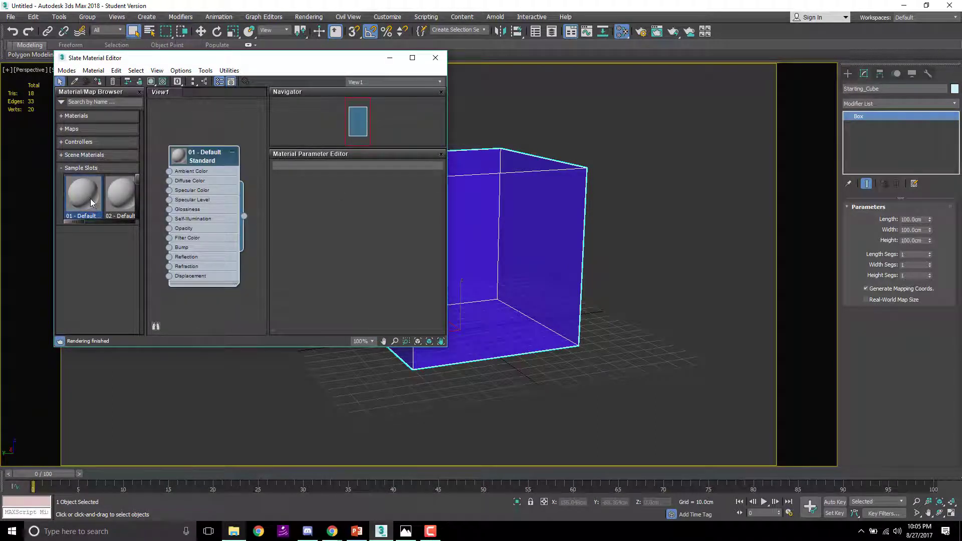
{"action": "left_click_drag", "start_coordinate": [90, 198], "coordinate": [227, 205]}
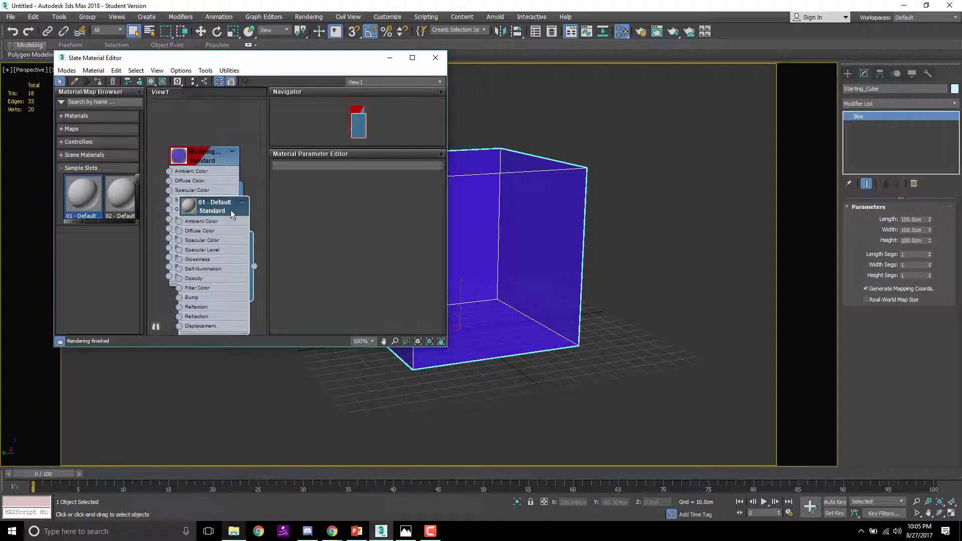
{"action": "double_click", "coordinate": [231, 210]}
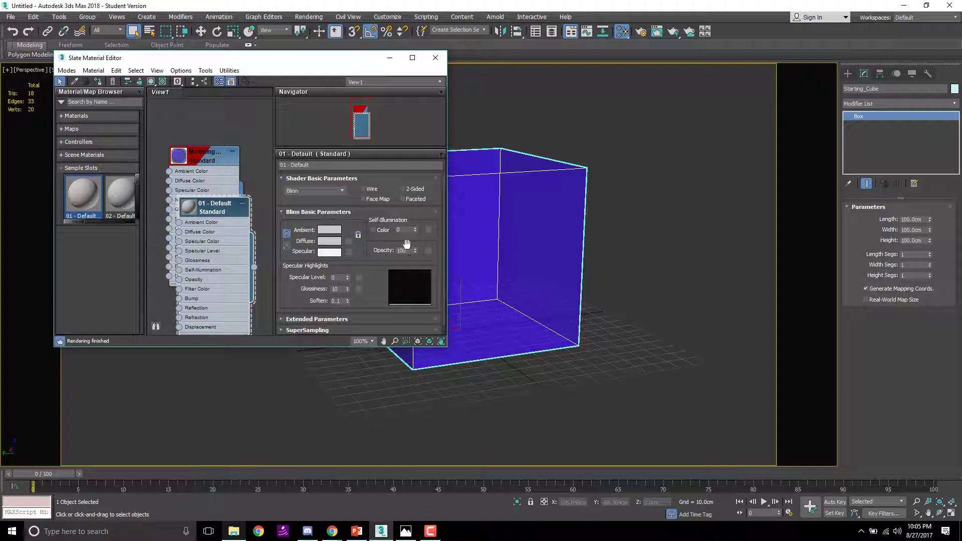
Step: Set the 01 - Default material's diffuse color to a blue-violet with hue 175, saturation 255 and value 255
{"action": "left_click", "coordinate": [329, 241]}
{"action": "left_click", "coordinate": [255, 77]}
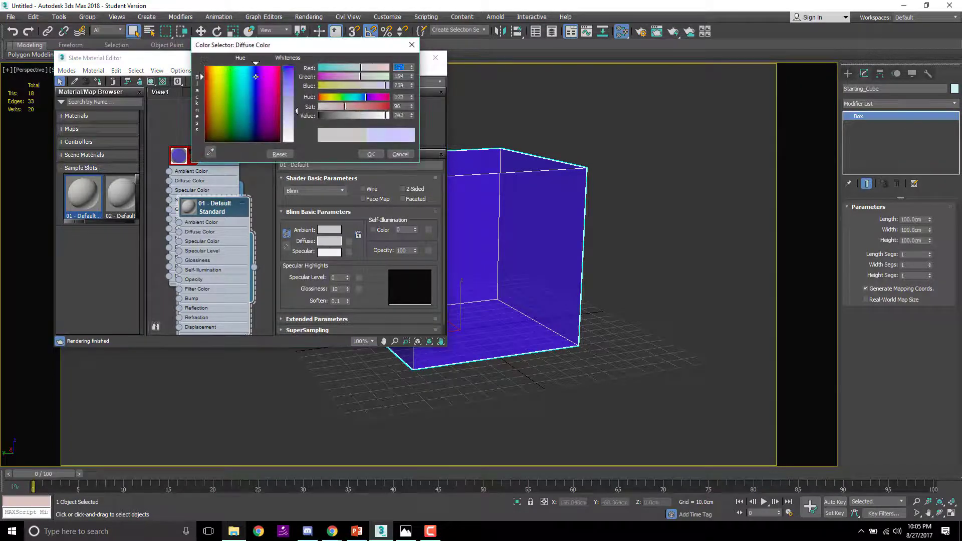
{"action": "left_click_drag", "start_coordinate": [255, 76], "coordinate": [257, 66]}
{"action": "left_click_drag", "start_coordinate": [344, 106], "coordinate": [391, 121]}
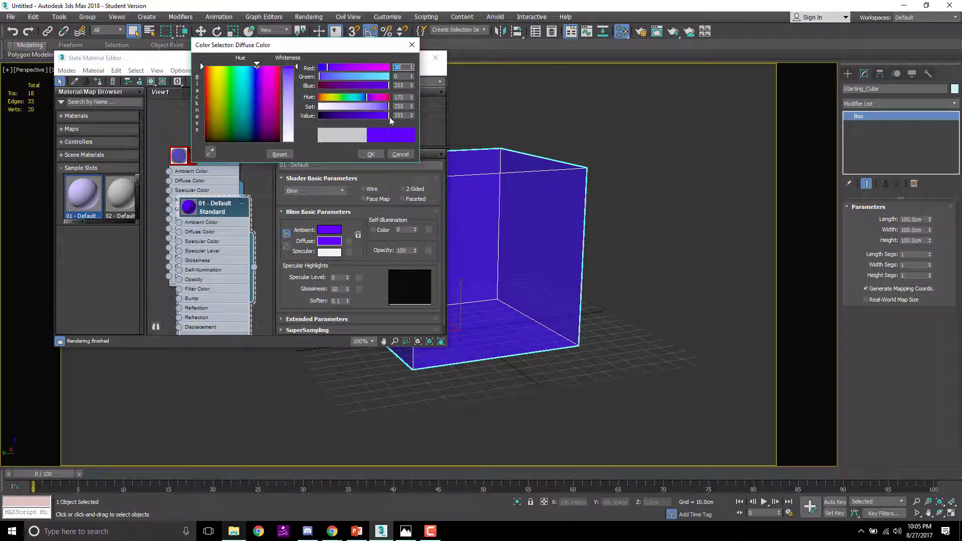
{"action": "left_click", "coordinate": [371, 154]}
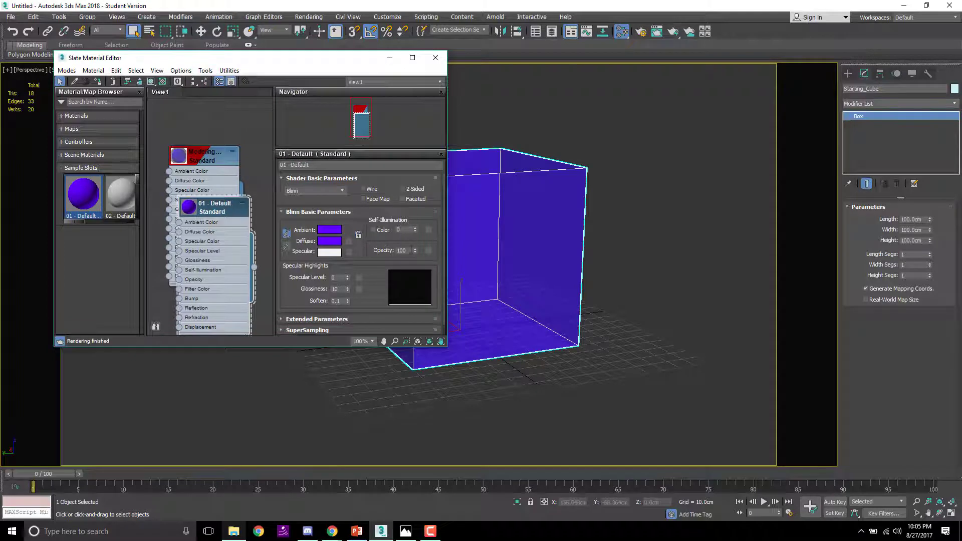
Step: Set the 01 - Default material's opacity to 45 and turn on its shaded display in the viewport
{"action": "left_click", "coordinate": [409, 250]}
{"action": "type", "text": "45"}
{"action": "key", "text": "Return"}
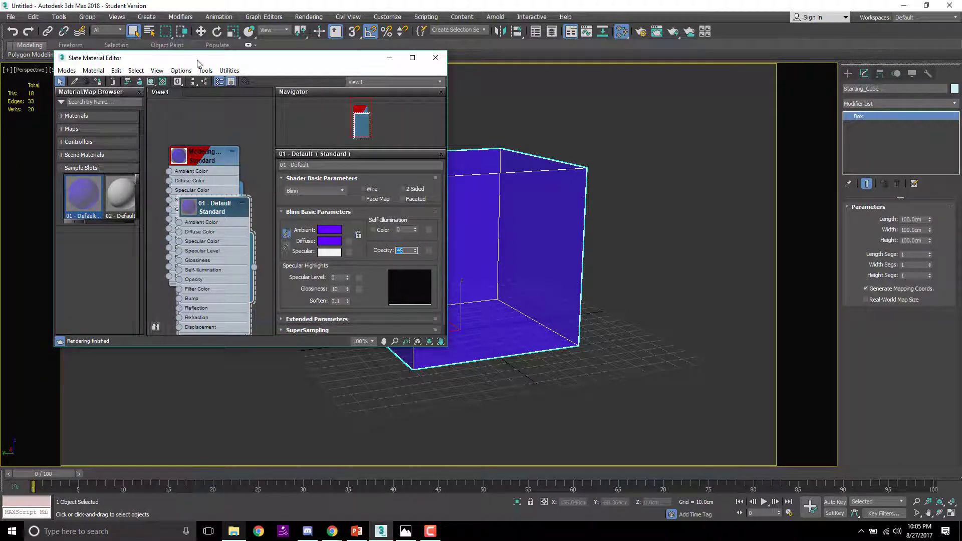
{"action": "left_click", "coordinate": [151, 82]}
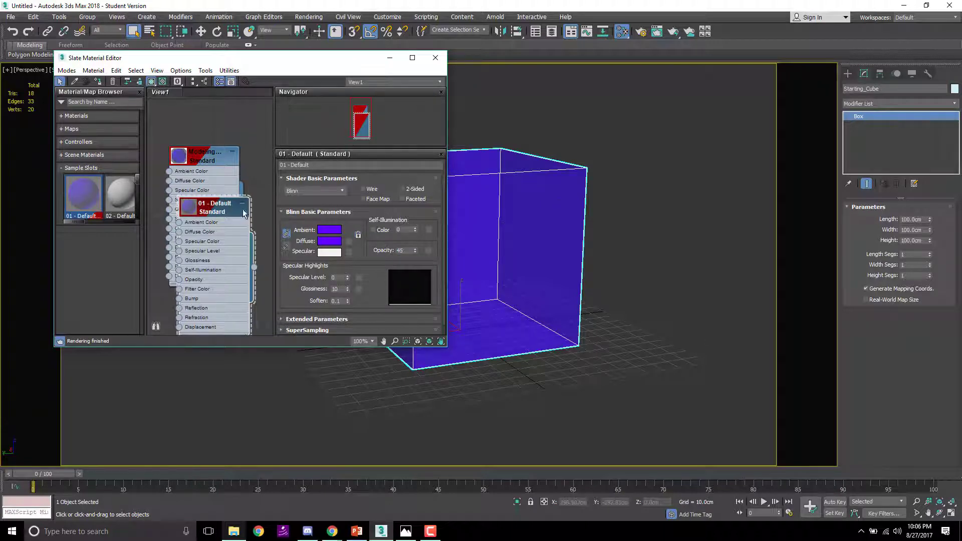
Step: Delete the 01 - Default node from the material view and close the Slate Material Editor
{"action": "key", "text": "h"}
{"action": "key", "text": "Delete"}
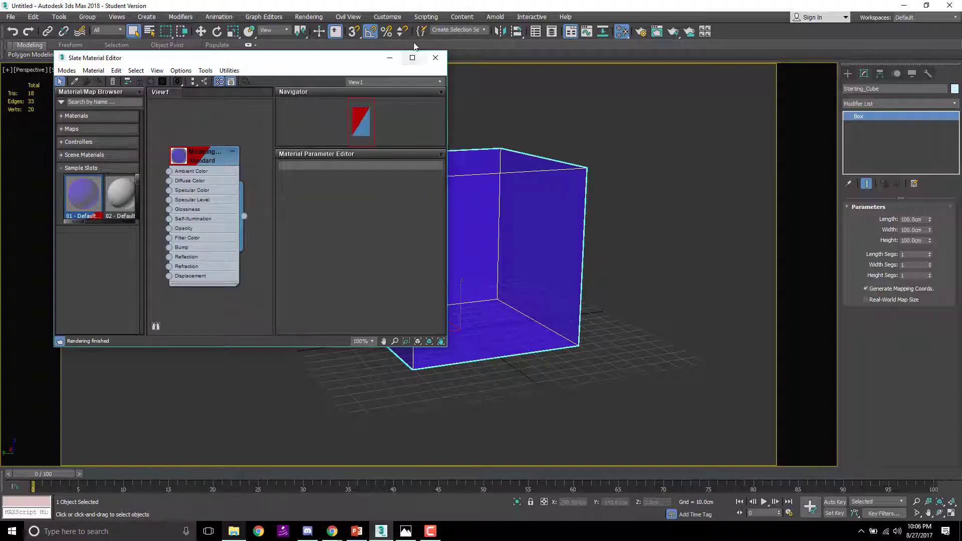
{"action": "left_click", "coordinate": [435, 58]}
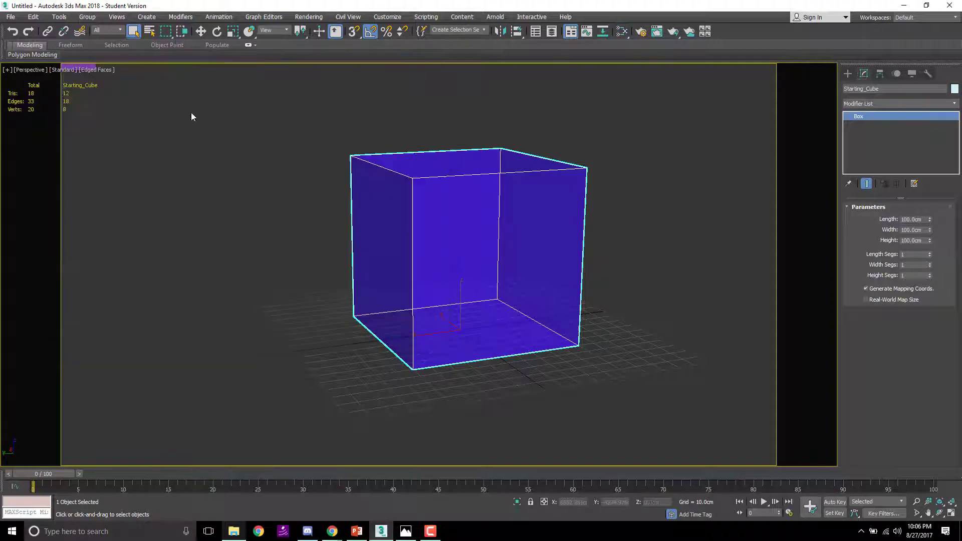
Step: Check the Perspective view's shading options and leave Starting_Cube deselected
{"action": "left_click", "coordinate": [105, 69]}
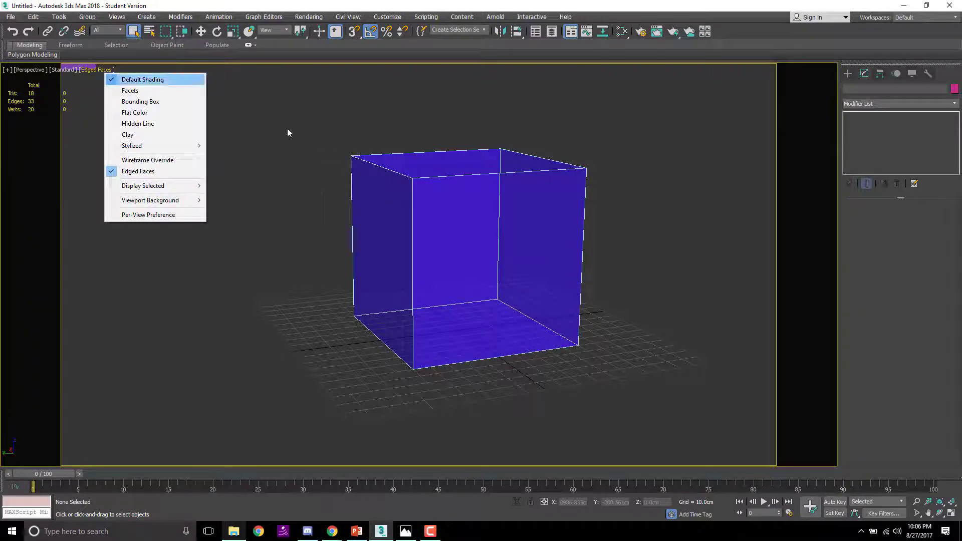
{"action": "left_click", "coordinate": [317, 145]}
{"action": "middle_click_drag", "start_coordinate": [528, 296], "coordinate": [503, 275]}
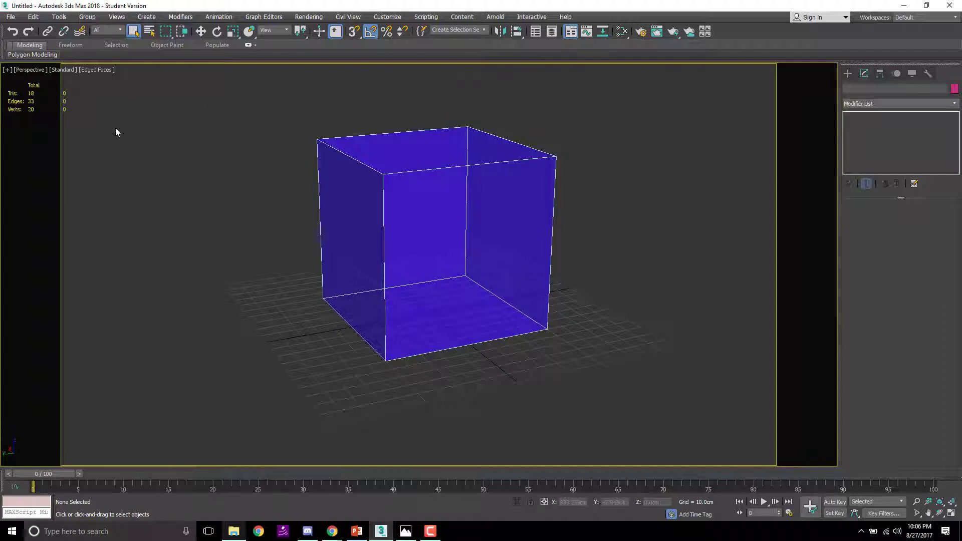
{"action": "left_click", "coordinate": [15, 17]}
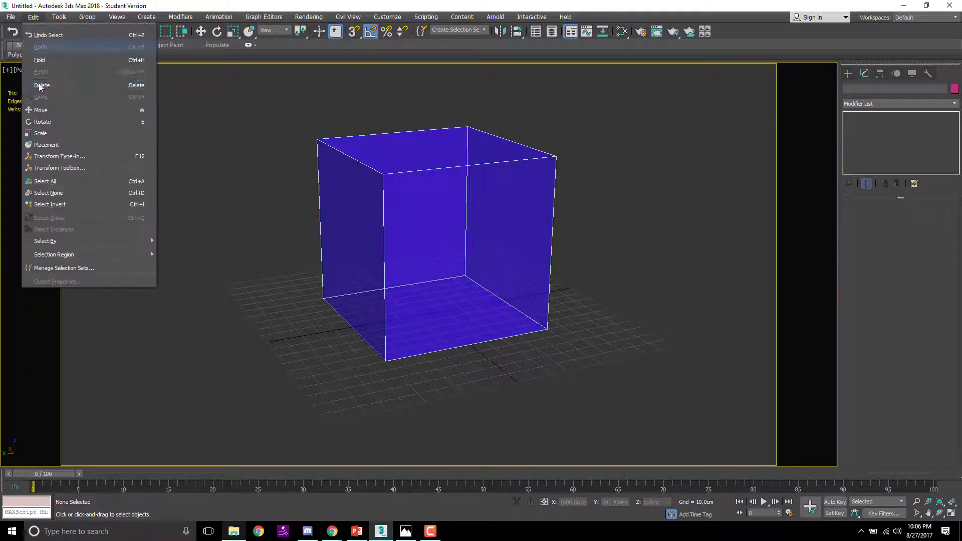
{"action": "left_click", "coordinate": [20, 107]}
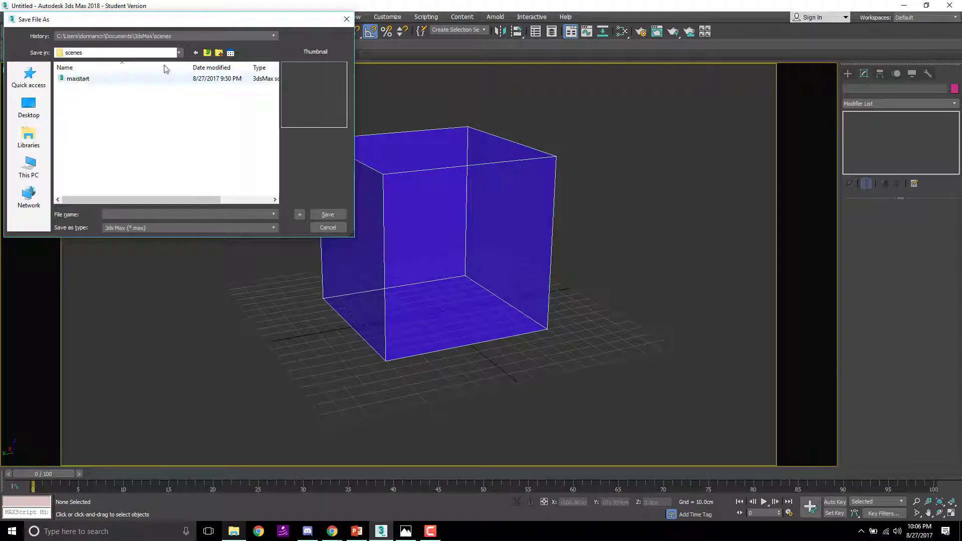
{"action": "left_click", "coordinate": [28, 133]}
{"action": "double_click", "coordinate": [176, 77]}
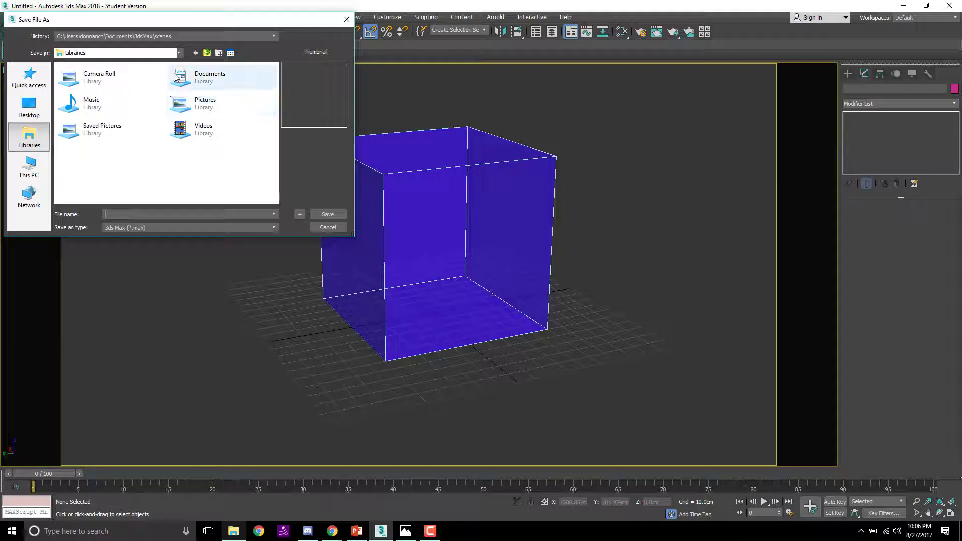
{"action": "double_click", "coordinate": [109, 79]}
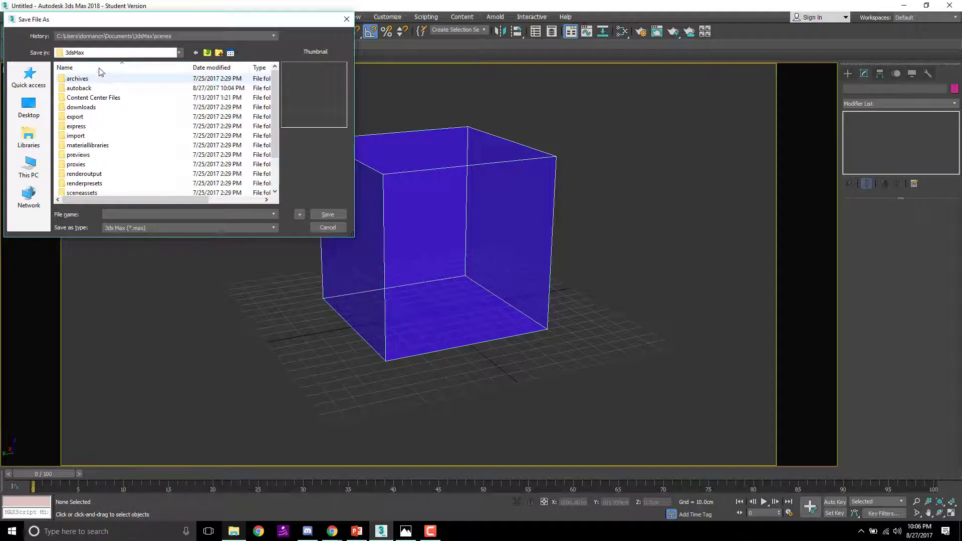
{"action": "scroll", "coordinate": [86, 163], "scroll_direction": "down", "scroll_amount": 1}
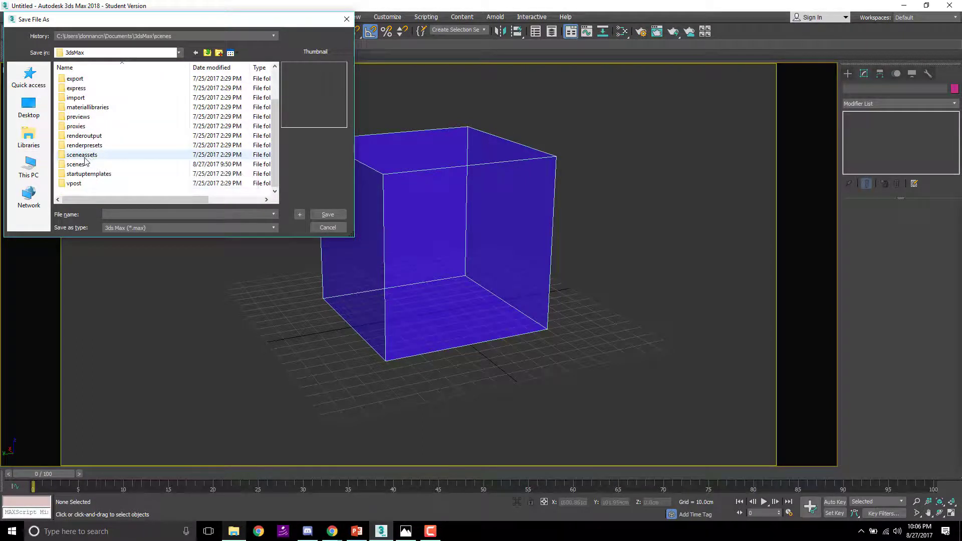
{"action": "double_click", "coordinate": [83, 165]}
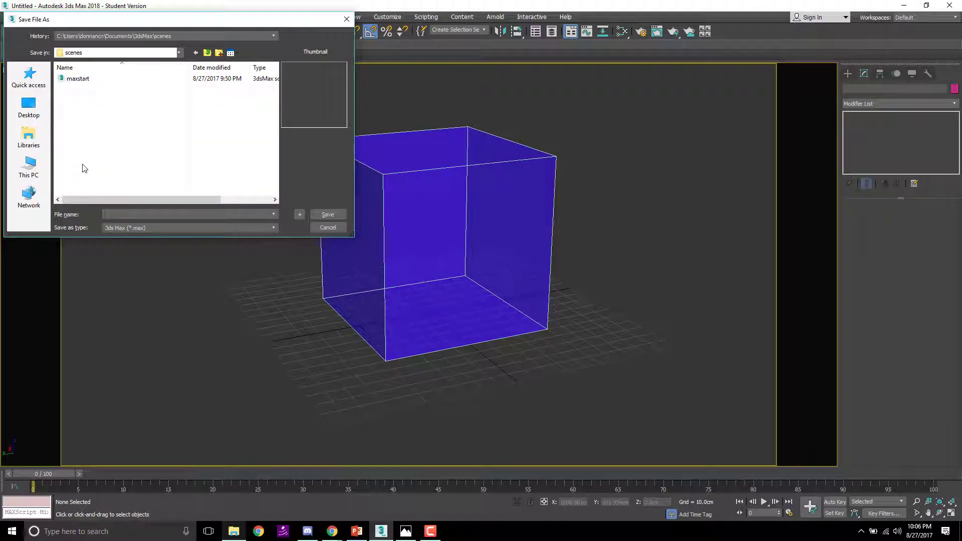
{"action": "left_click", "coordinate": [93, 79]}
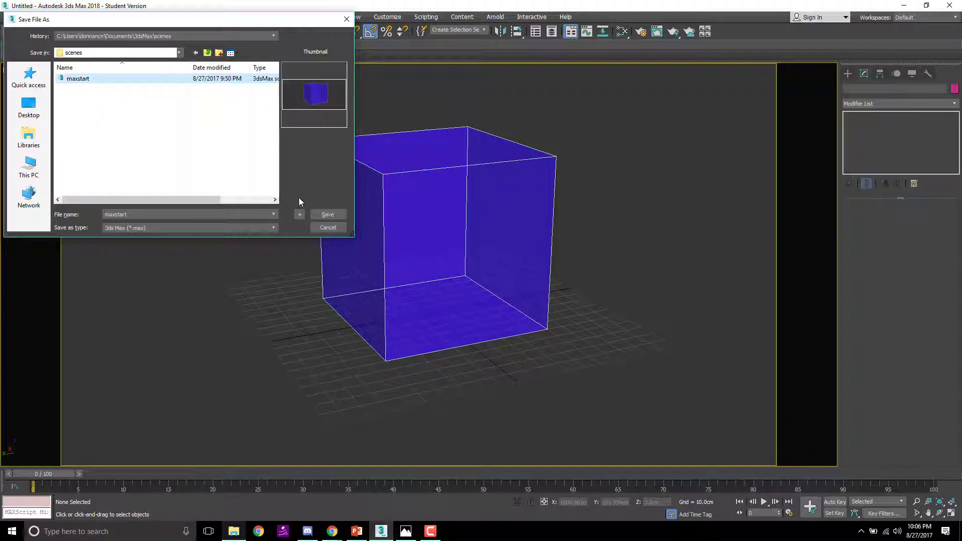
{"action": "left_click", "coordinate": [328, 214]}
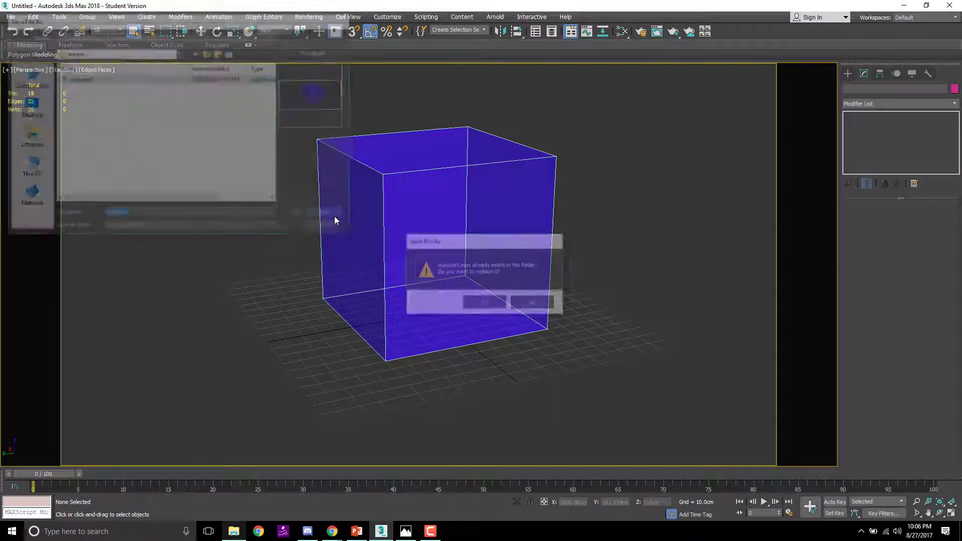
{"action": "left_click", "coordinate": [533, 304]}
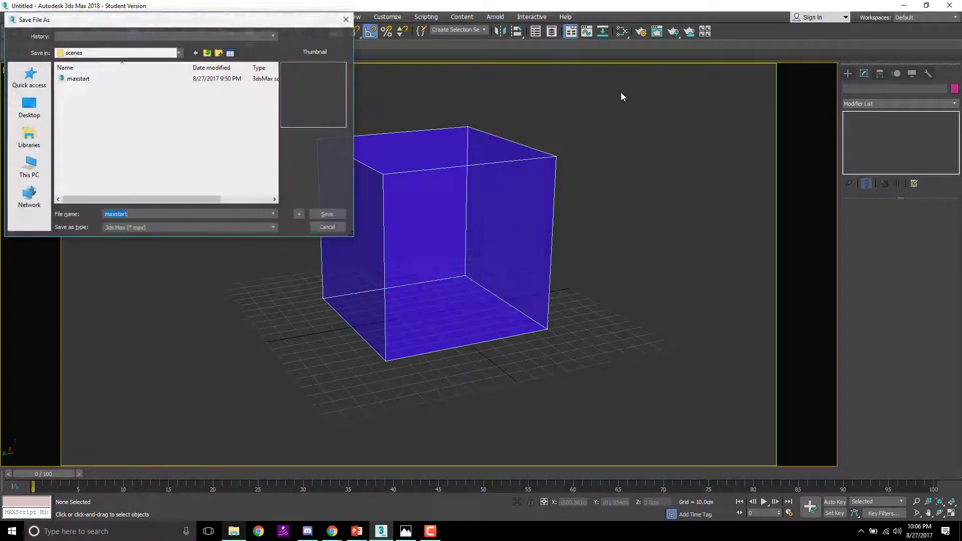
{"action": "left_click", "coordinate": [346, 20]}
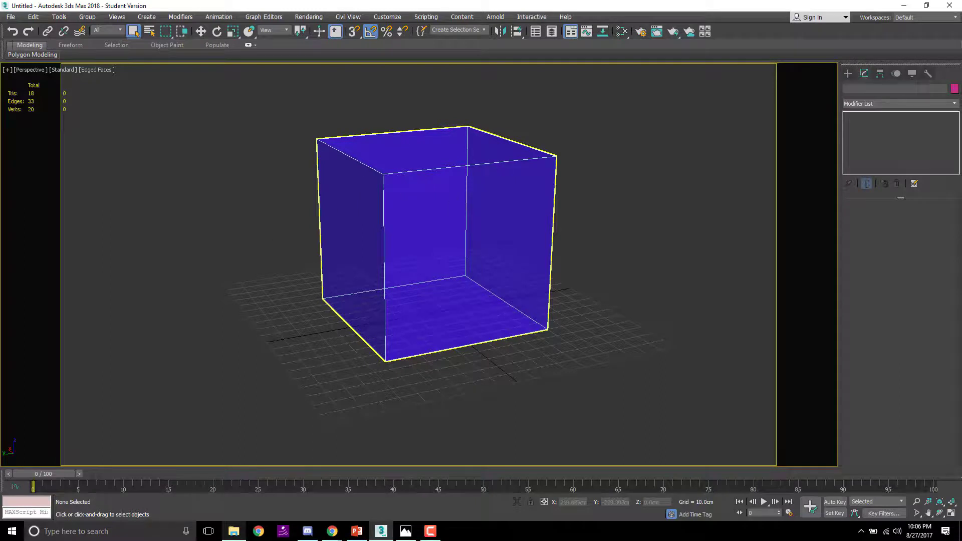
Step: Save the scene as maxstart in the scenes folder, replacing the existing file
{"action": "left_click", "coordinate": [10, 17]}
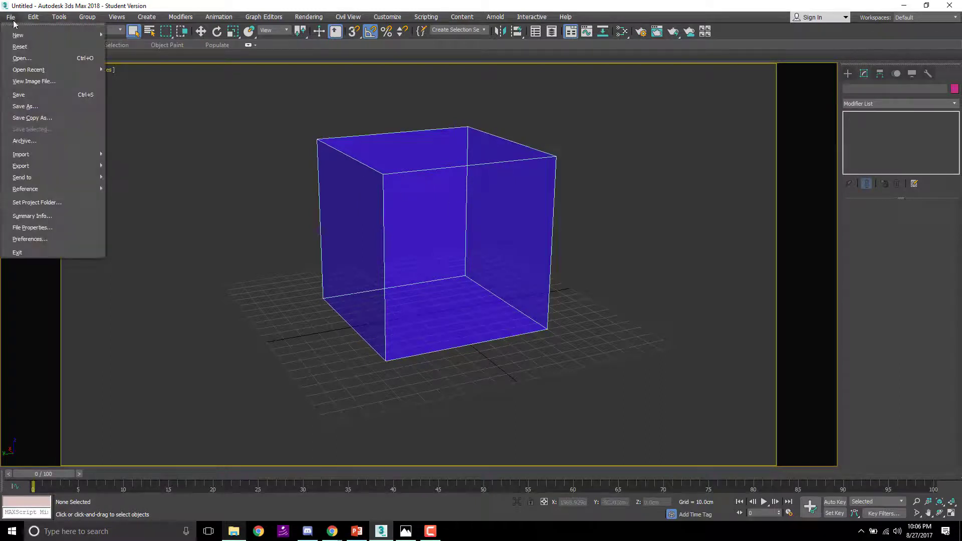
{"action": "left_click", "coordinate": [43, 99]}
{"action": "left_click", "coordinate": [80, 79]}
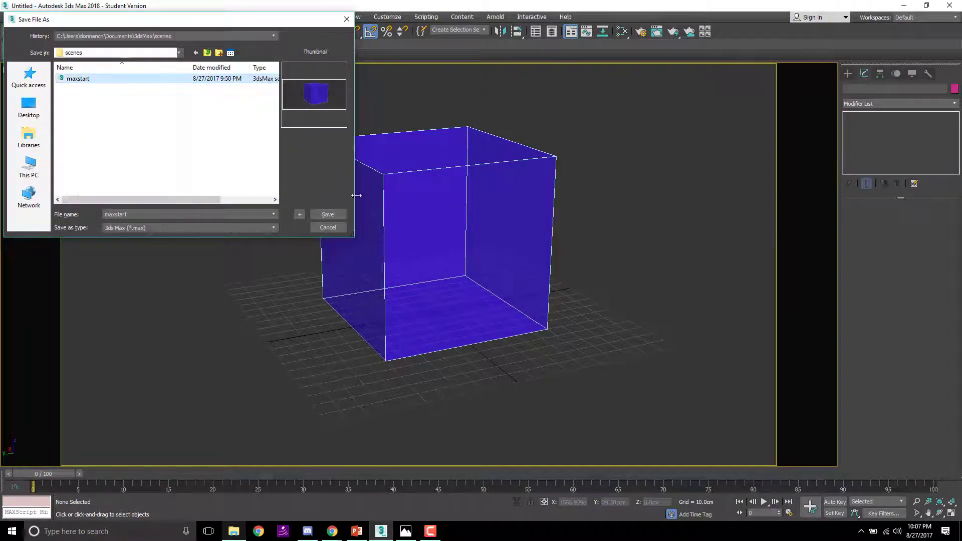
{"action": "left_click", "coordinate": [335, 214]}
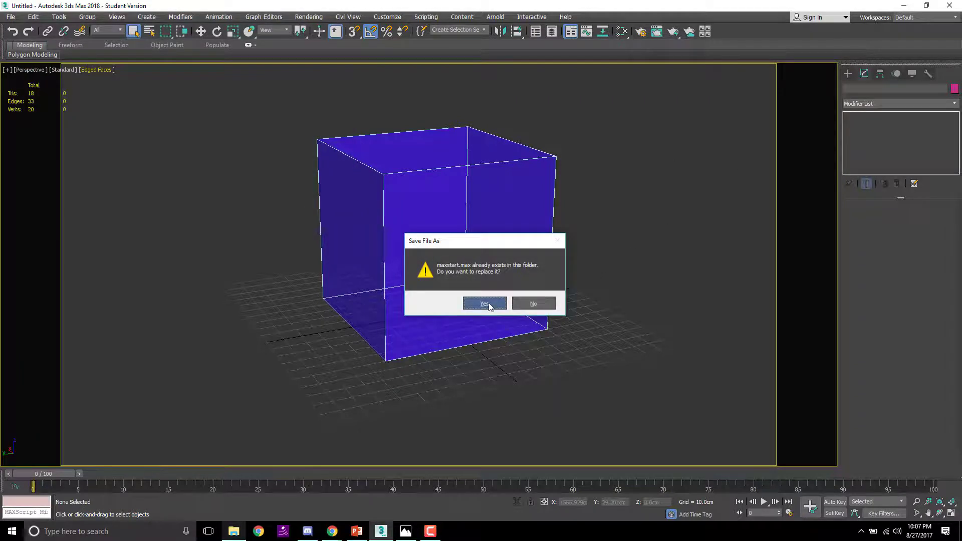
{"action": "left_click", "coordinate": [484, 304]}
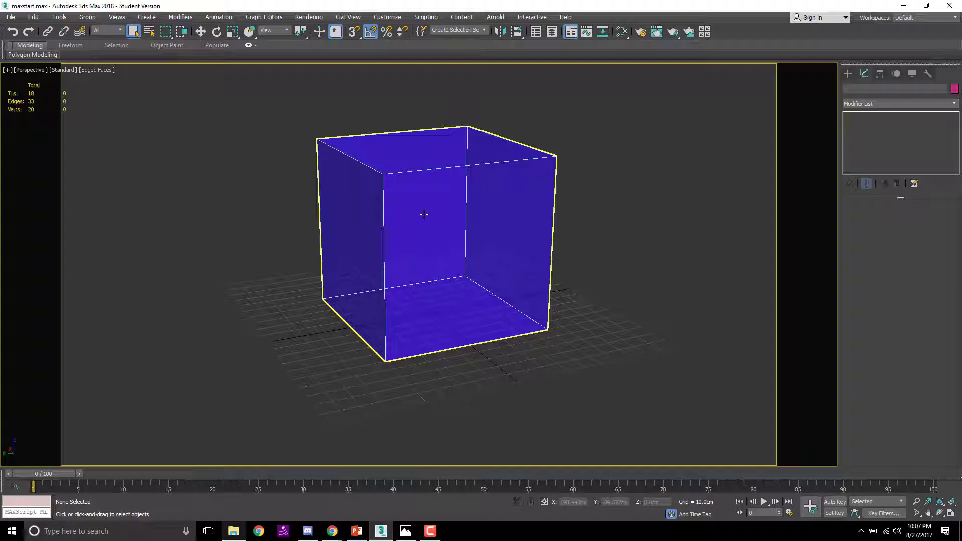
Step: Check where custom UI schemes are saved and close the dialog without saving one
{"action": "left_click", "coordinate": [387, 17]}
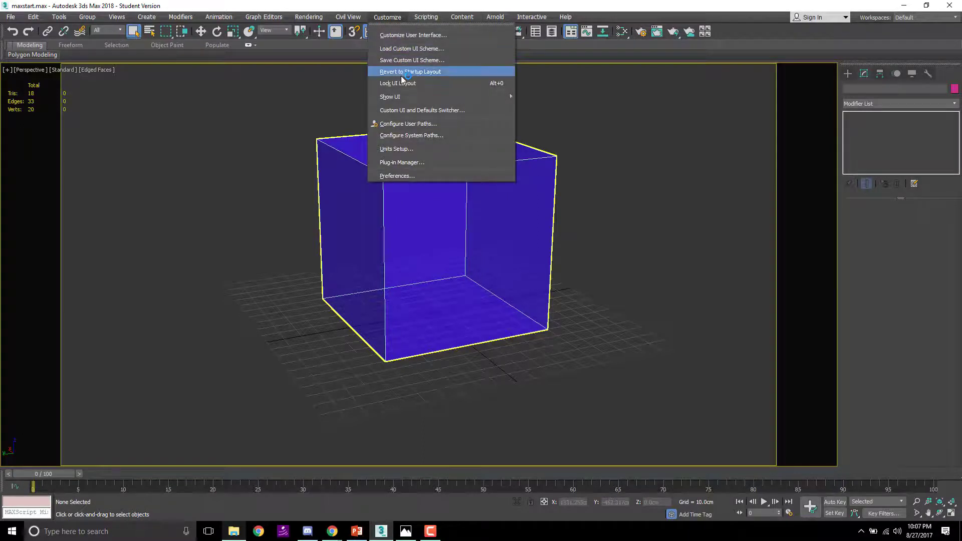
{"action": "mouse_move", "coordinate": [406, 96]}
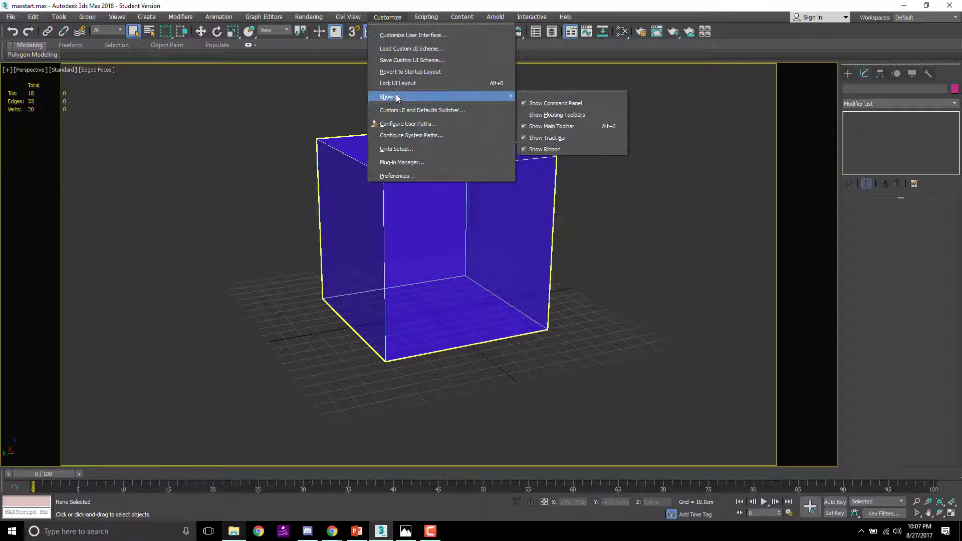
{"action": "left_click", "coordinate": [396, 61]}
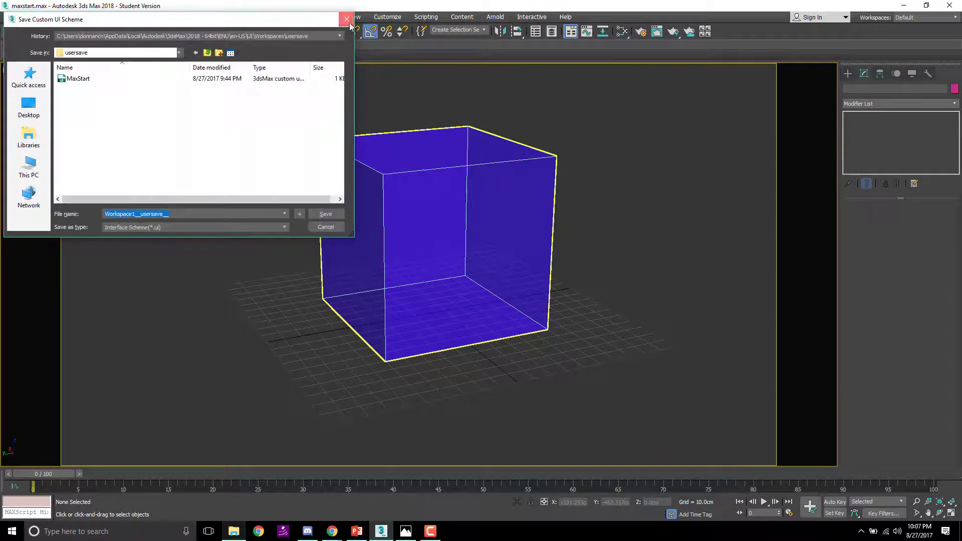
{"action": "left_click", "coordinate": [346, 19]}
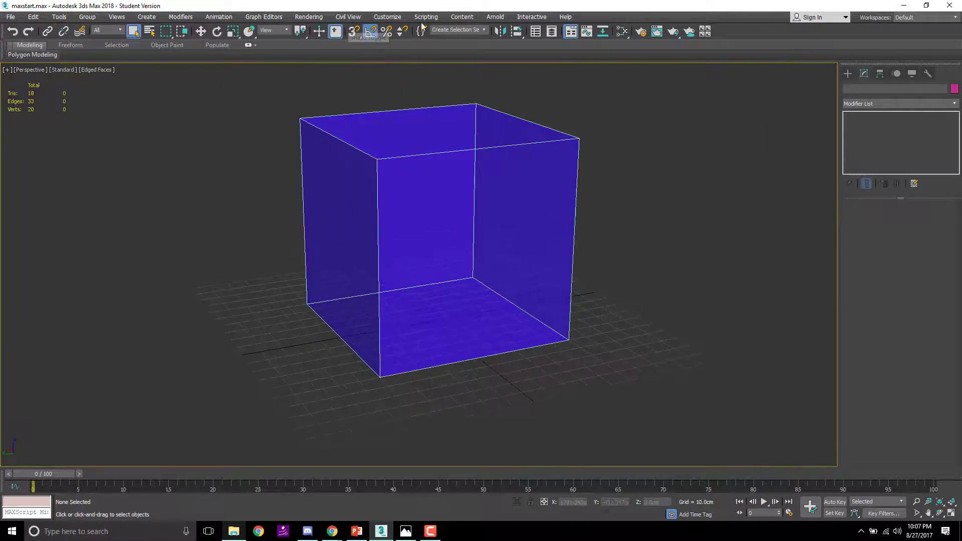
Step: Save the custom UI scheme as maxstart in the usersave folder, replacing the existing file and including all interface components with dark icons
{"action": "left_click", "coordinate": [387, 17]}
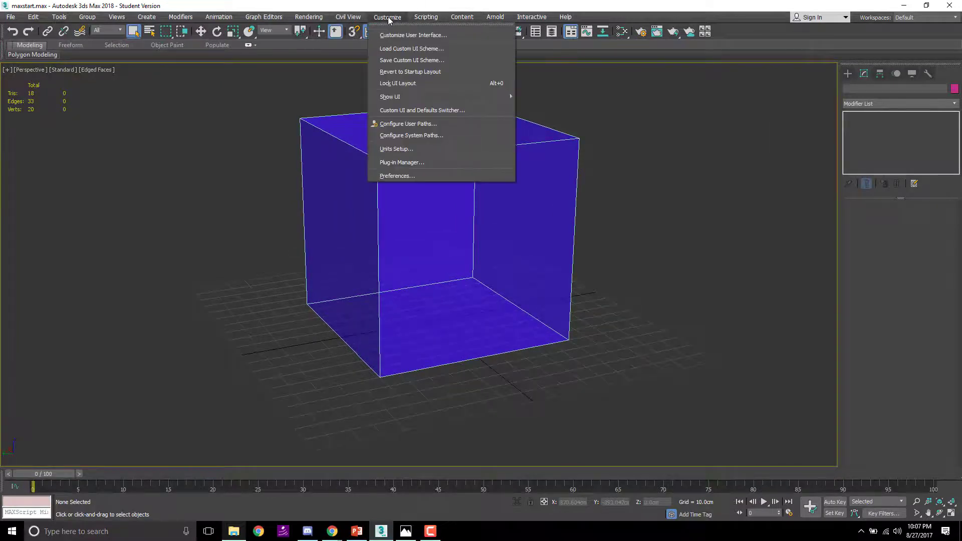
{"action": "left_click", "coordinate": [410, 61]}
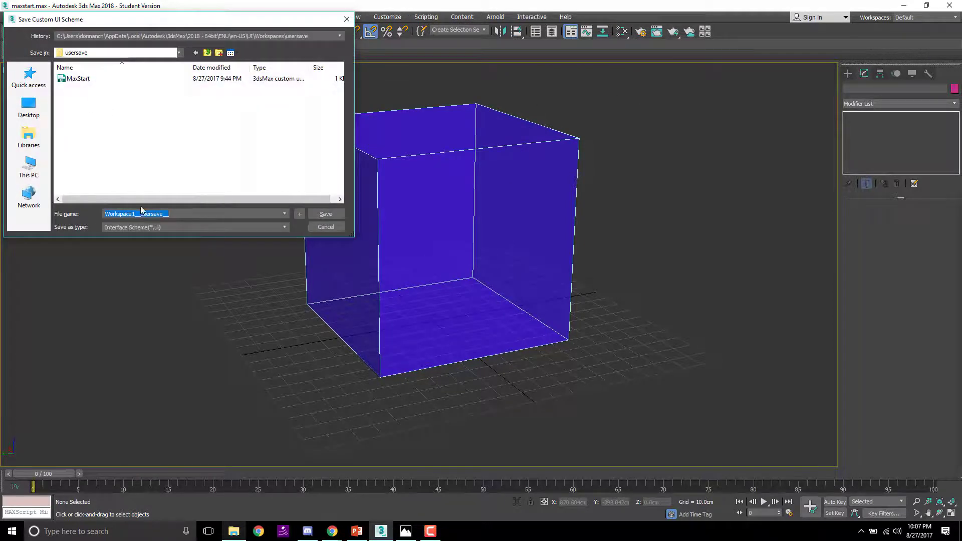
{"action": "left_click", "coordinate": [75, 79]}
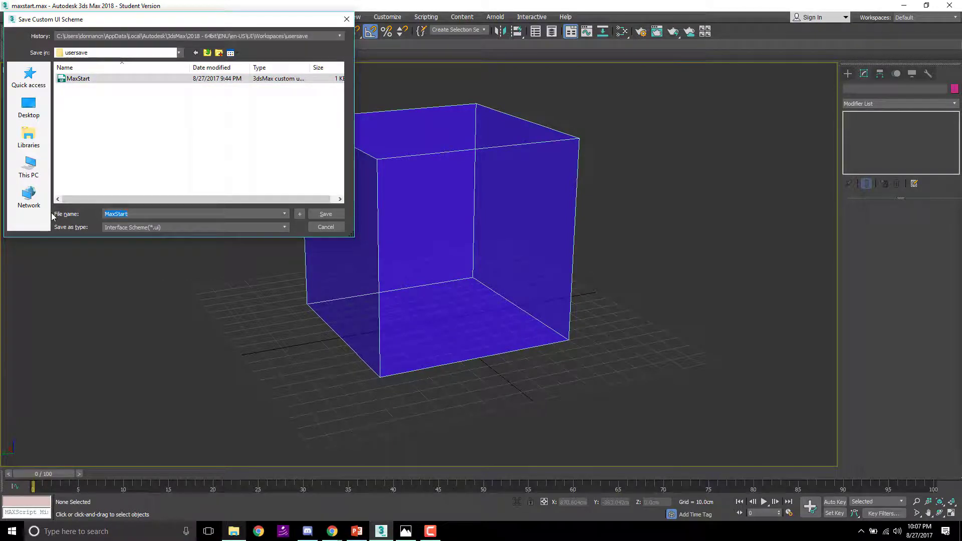
{"action": "type", "text": "maxstar"}
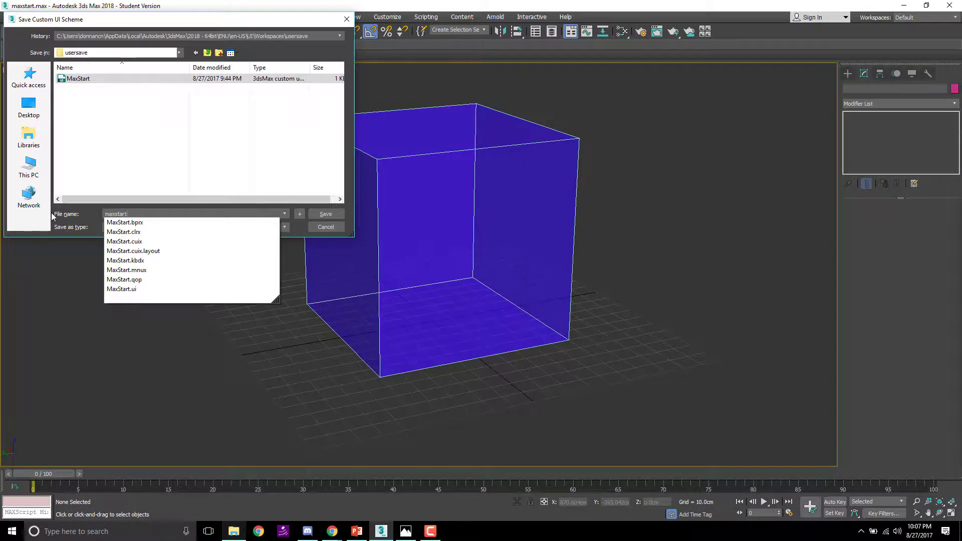
{"action": "key", "text": "Return"}
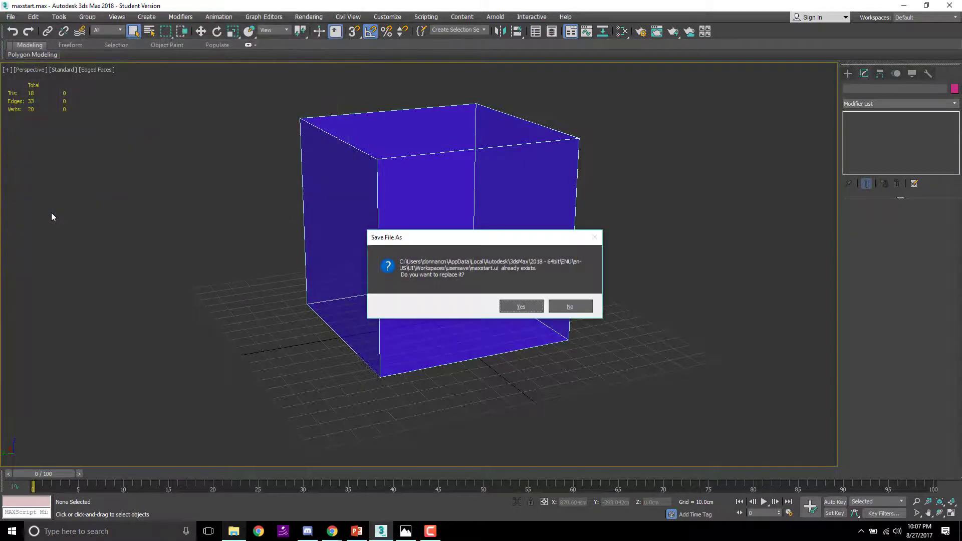
{"action": "left_click", "coordinate": [521, 306]}
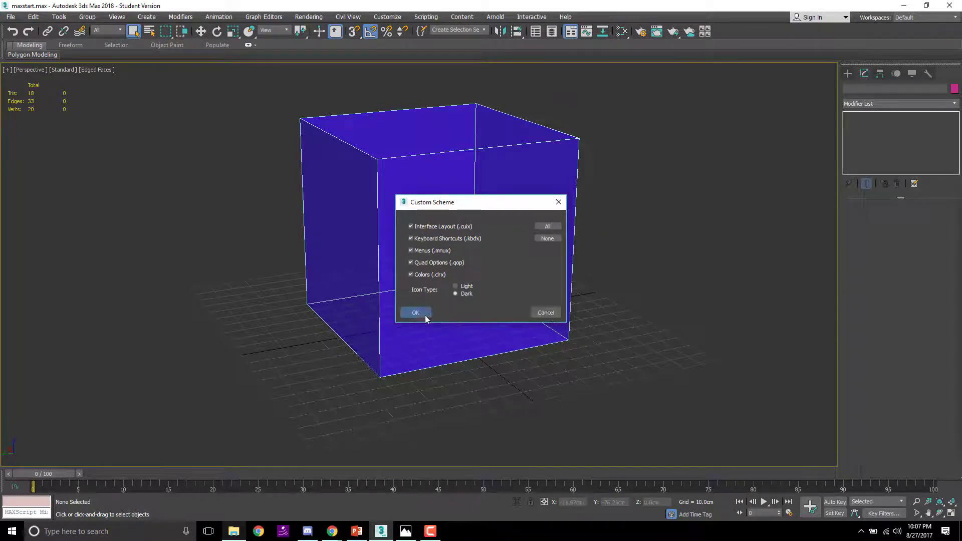
{"action": "key", "text": "Return"}
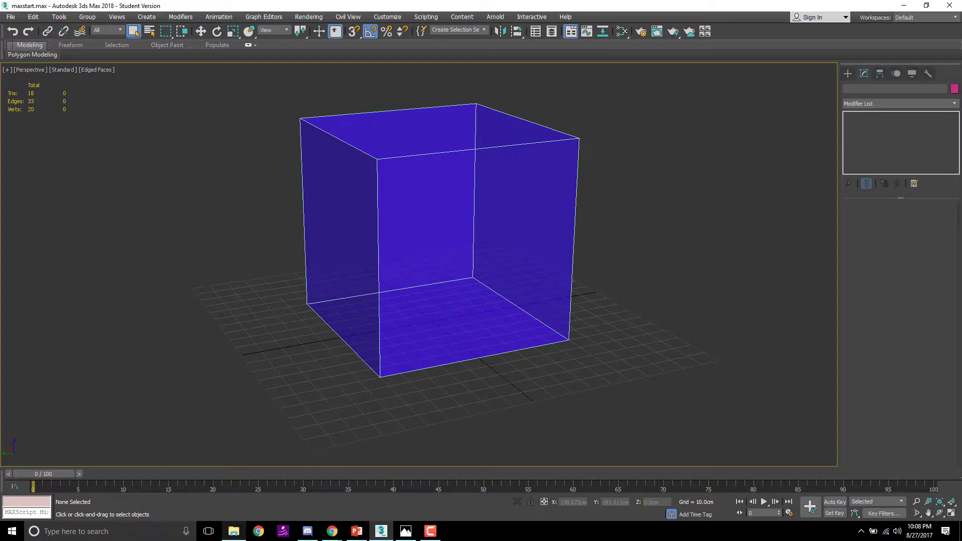
Step: Switch to File Explorer
{"action": "left_click", "coordinate": [234, 531]}
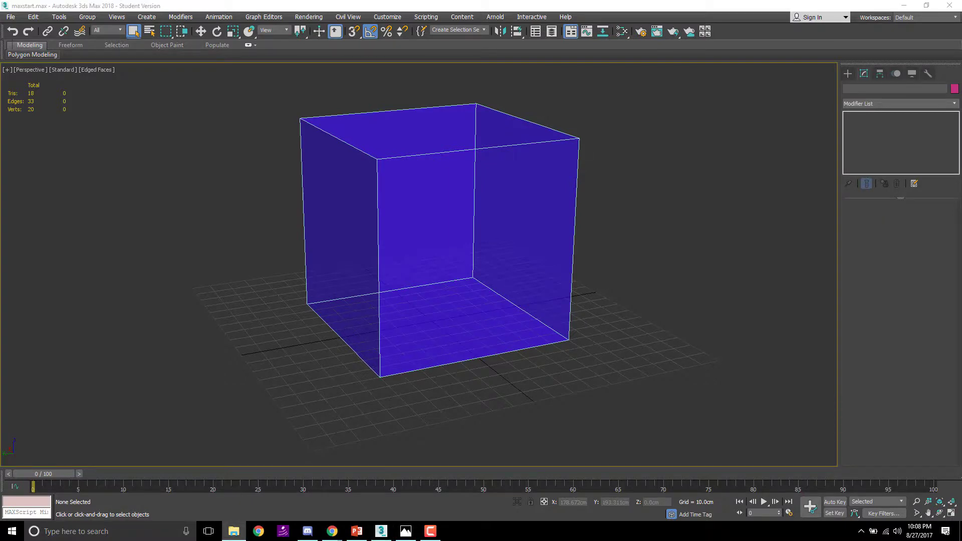